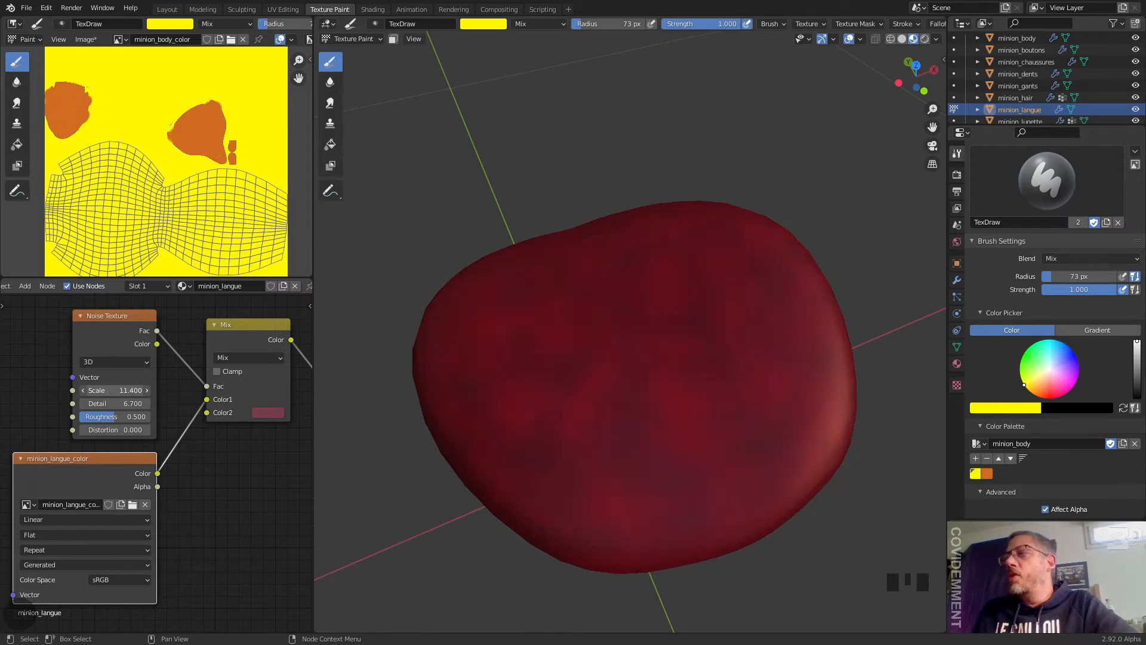
# - Set the Noise Texture node's Scale to 14.2 in the minion_langue material
pyautogui.moveTo(114, 389); pyautogui.dragTo(119, 390)
pyautogui.moveTo(705, 346)
pyautogui.mouseDown(button='middle')
pyautogui.moveTo(764, 290)
pyautogui.moveTo(668, 261)
pyautogui.moveTo(674, 137)
pyautogui.moveTo(608, 261)
pyautogui.moveTo(626, 304)
pyautogui.moveTo(633, 298)
pyautogui.mouseUp(button='middle')
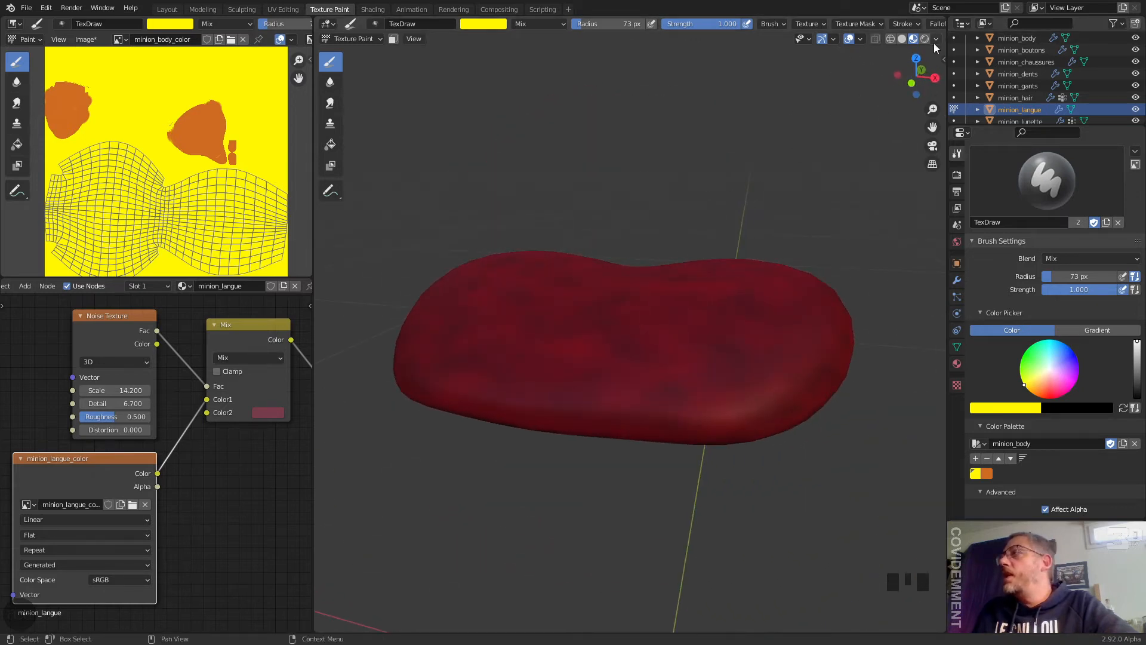
# - Light the material preview with the last environment image on offer, the road under a blue sky, and inspect the tongue
pyautogui.click(936, 38)
pyautogui.click(924, 134)
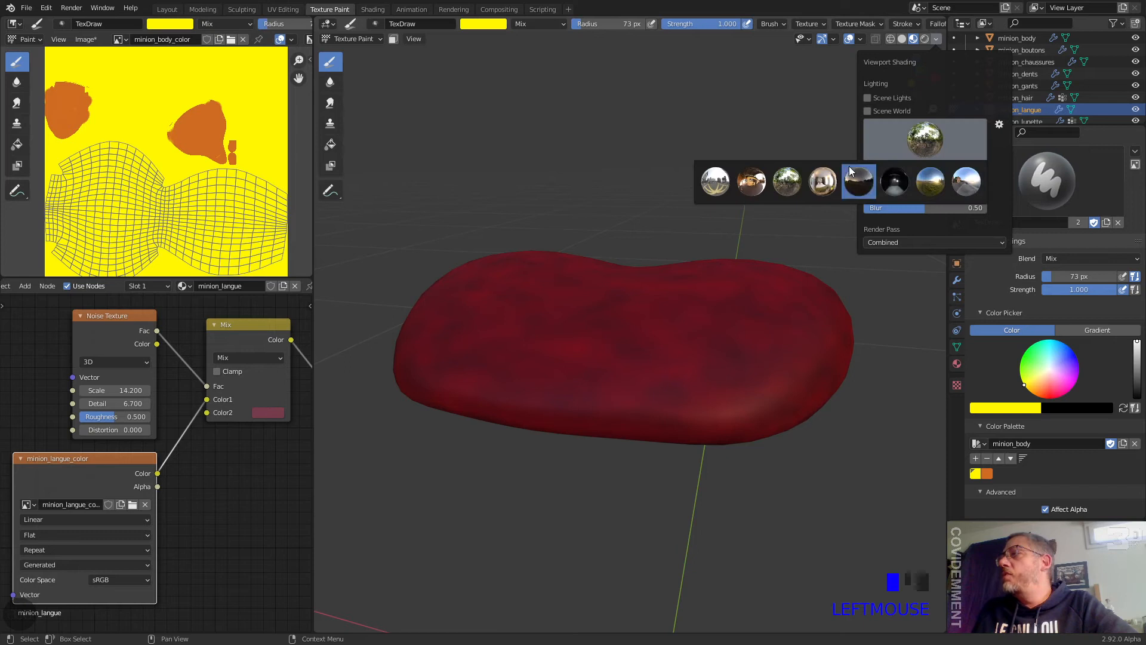
pyautogui.click(966, 180)
pyautogui.moveTo(768, 266); pyautogui.dragTo(826, 293, button='middle')
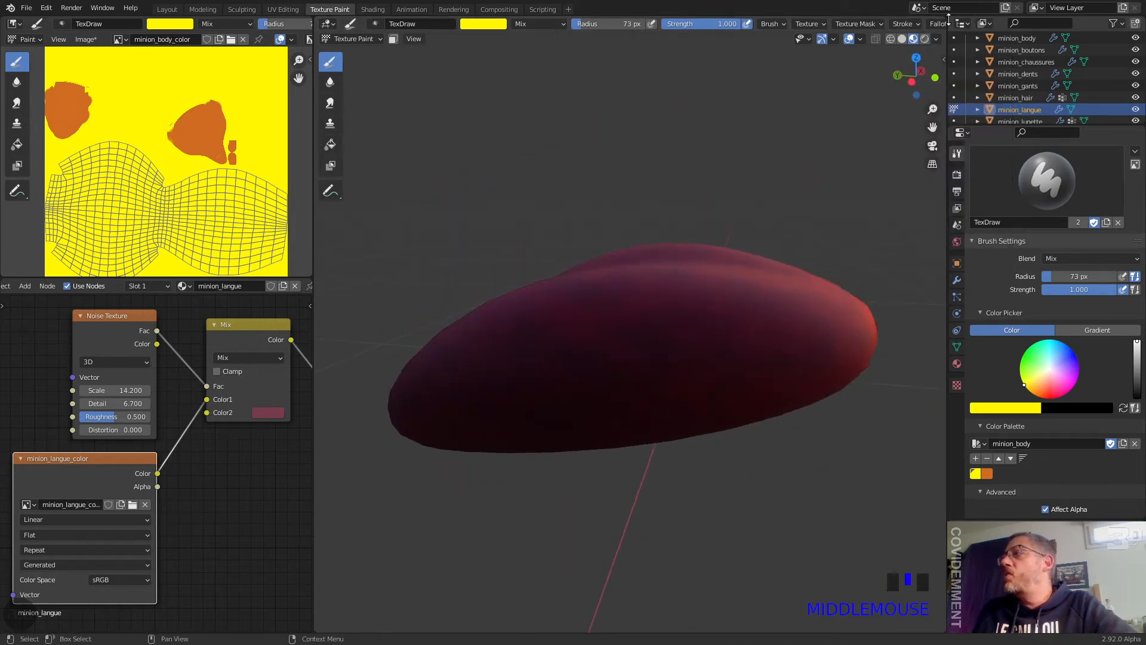
# - Check the tongue in Rendered shading and return the viewport to Material Preview
pyautogui.click(925, 40)
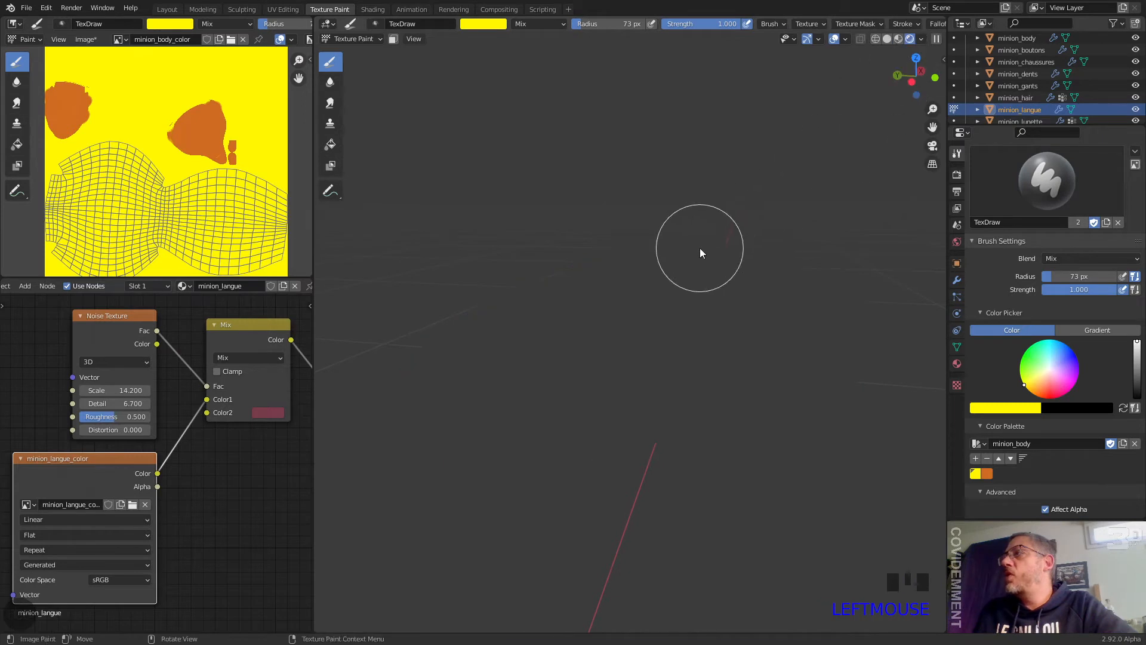
pyautogui.moveTo(658, 306)
pyautogui.mouseDown(button='middle')
pyautogui.moveTo(602, 249)
pyautogui.moveTo(619, 191)
pyautogui.moveTo(520, 279)
pyautogui.moveTo(575, 342)
pyautogui.moveTo(663, 359)
pyautogui.moveTo(701, 284)
pyautogui.mouseUp(button='middle')
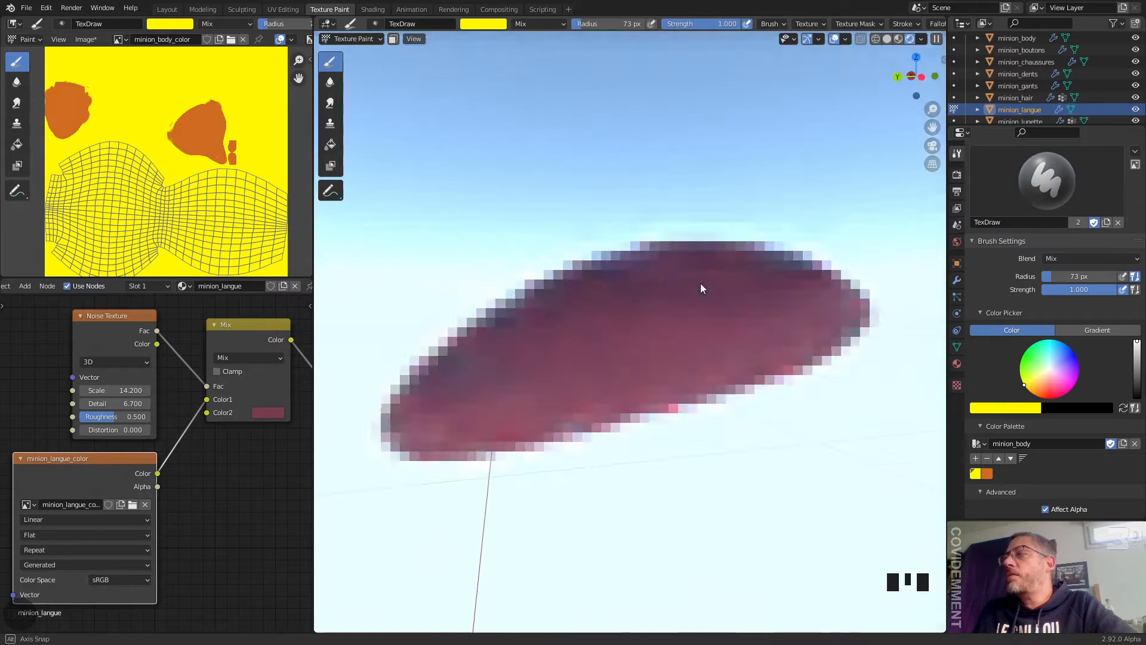
pyautogui.click(898, 38)
pyautogui.moveTo(776, 155)
pyautogui.mouseDown(button='middle')
pyautogui.moveTo(679, 231)
pyautogui.moveTo(603, 327)
pyautogui.moveTo(652, 172)
pyautogui.moveTo(682, 165)
pyautogui.mouseUp(button='middle')
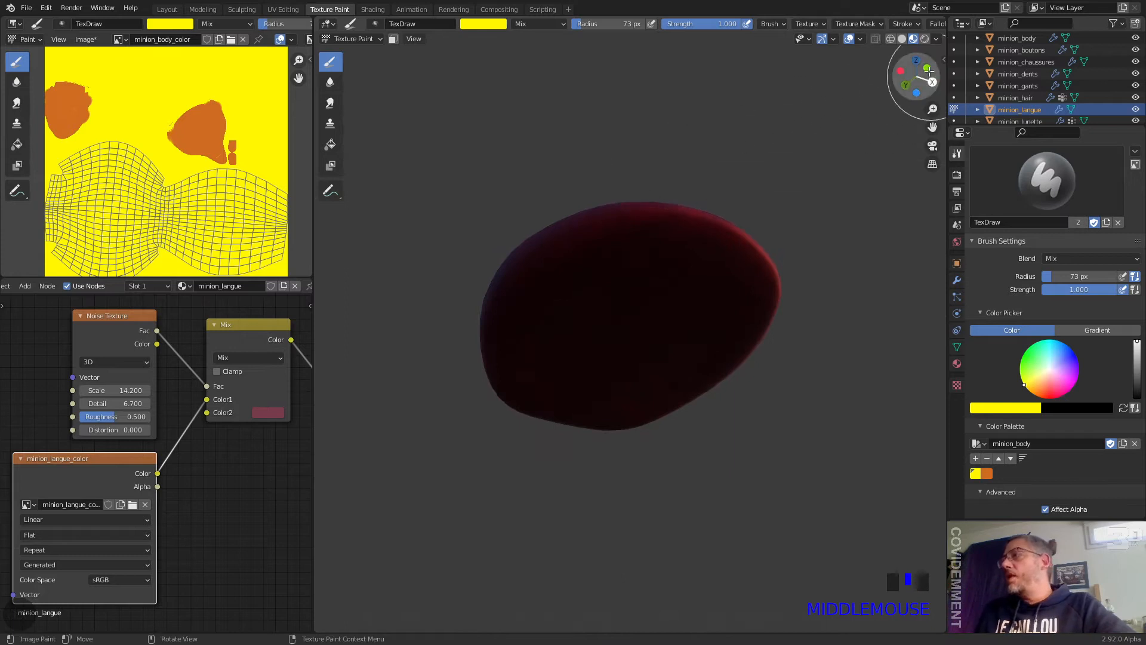
# - Raise the preview lighting strength to 1.702 and switch the environment image to the first one, the city skyline
pyautogui.click(936, 39)
pyautogui.moveTo(903, 181); pyautogui.dragTo(967, 181)
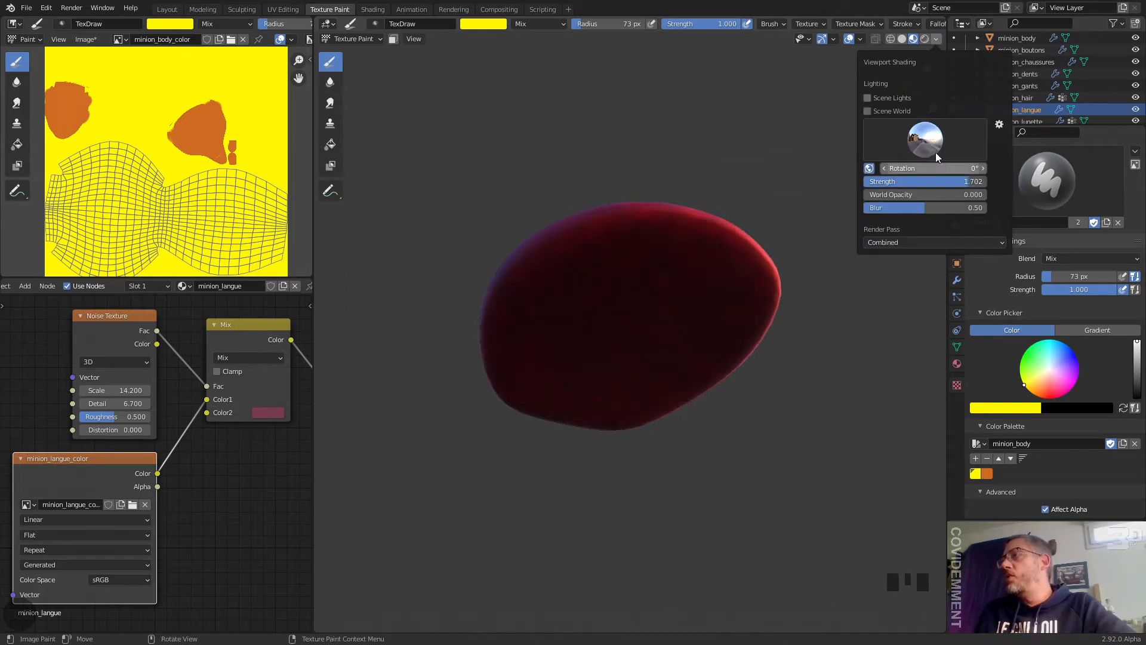
pyautogui.click(925, 139)
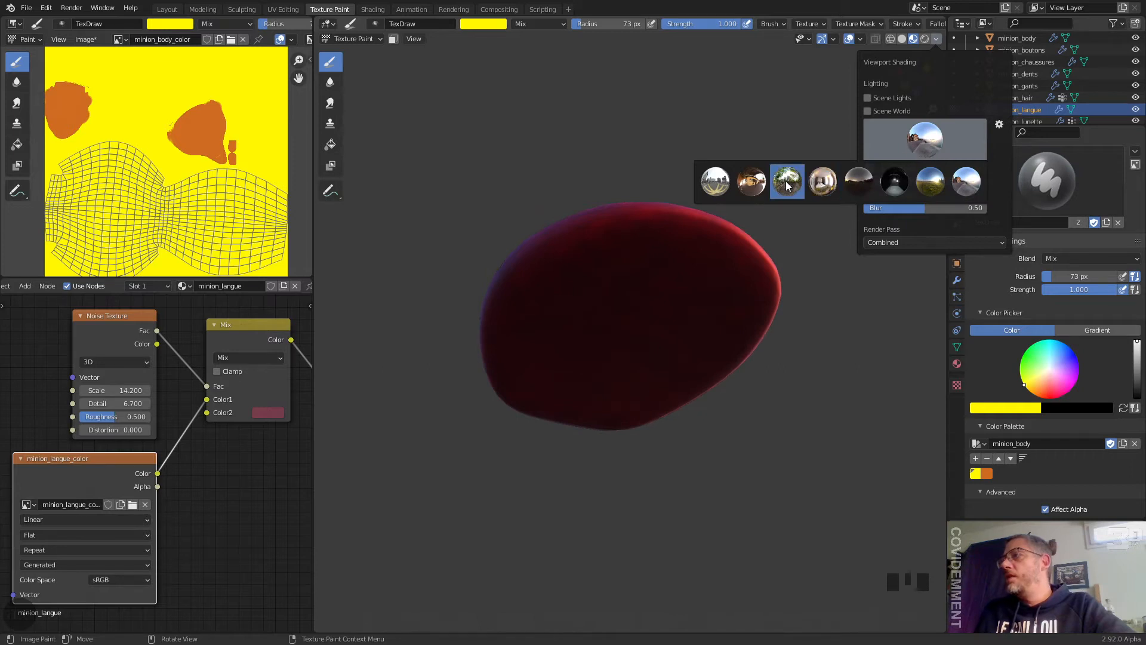
pyautogui.click(726, 188)
pyautogui.moveTo(772, 278); pyautogui.dragTo(693, 383, button='middle')
# - Lower the preview environment's lighting strength until the tongue's dark noise mottling shows clearly
pyautogui.click(936, 39)
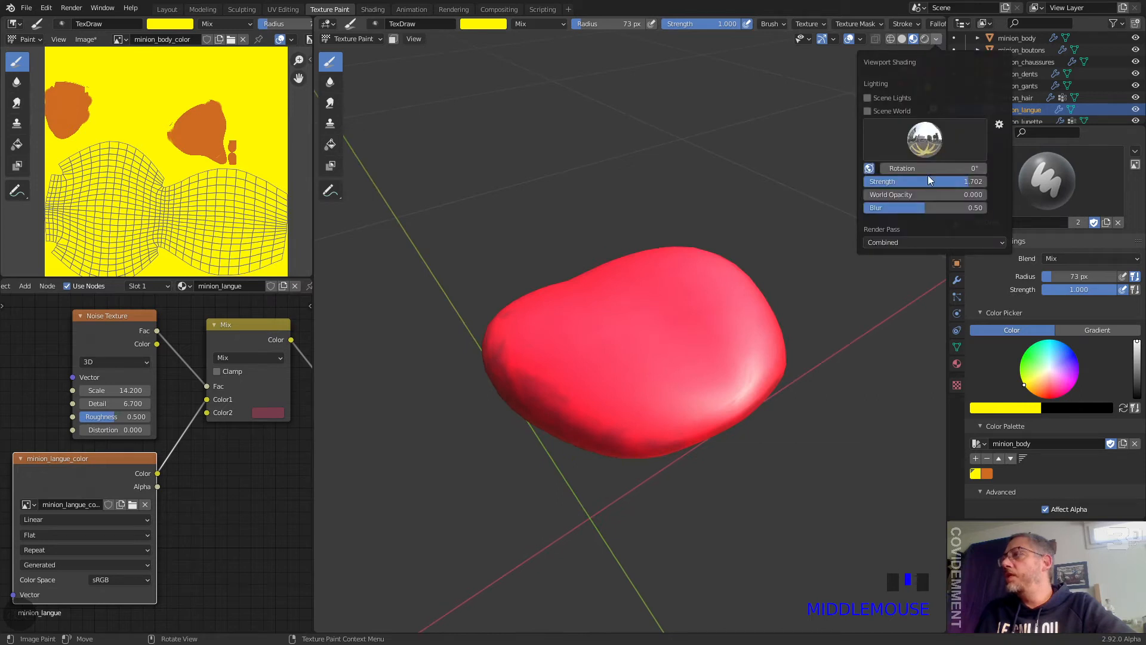
pyautogui.moveTo(953, 181)
pyautogui.mouseDown()
pyautogui.moveTo(908, 181)
pyautogui.moveTo(925, 181)
pyautogui.mouseUp()
pyautogui.moveTo(697, 238)
pyautogui.mouseDown(button='middle')
pyautogui.moveTo(736, 132)
pyautogui.moveTo(807, 138)
pyautogui.moveTo(745, 274)
pyautogui.moveTo(668, 343)
pyautogui.mouseUp(button='middle')
pyautogui.scroll(2, 663, 352)
pyautogui.scroll(-2, 623, 346)
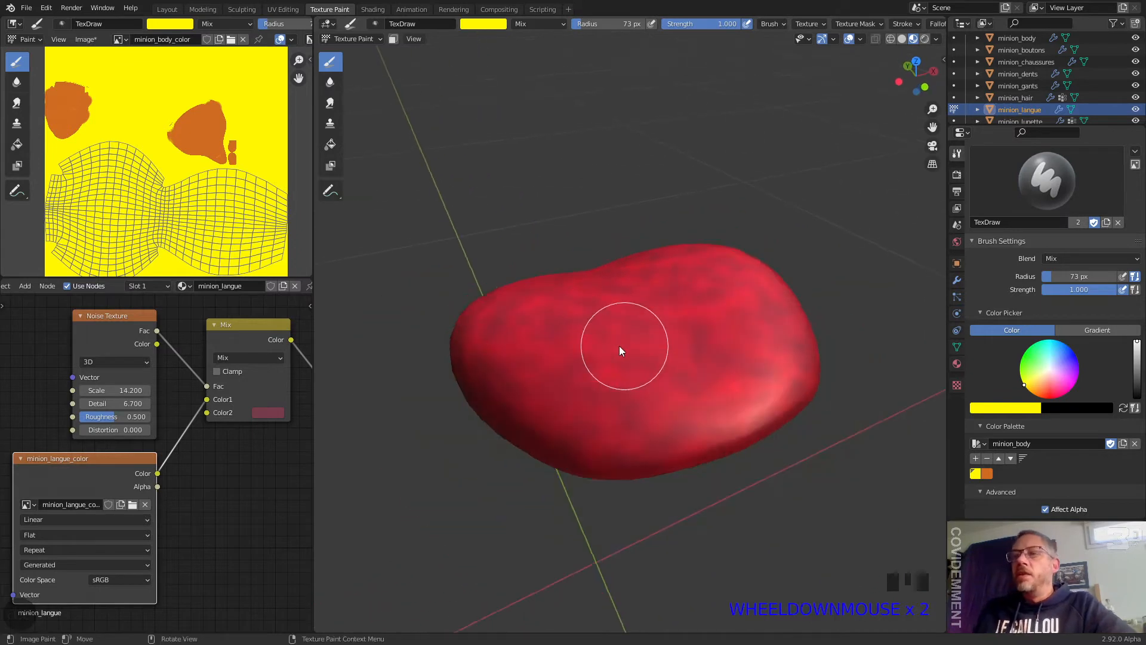
# - Lighten the Mix node's Color2 to a brighter pink by raising its brightness value
pyautogui.click(268, 414)
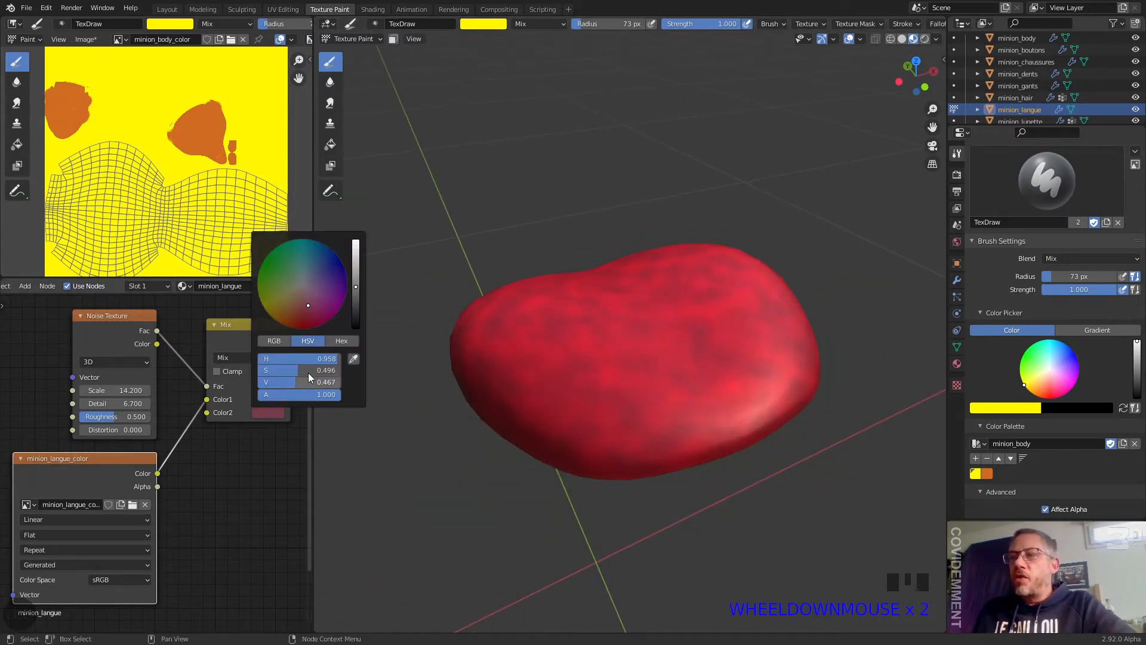
pyautogui.moveTo(356, 284); pyautogui.dragTo(356, 273)
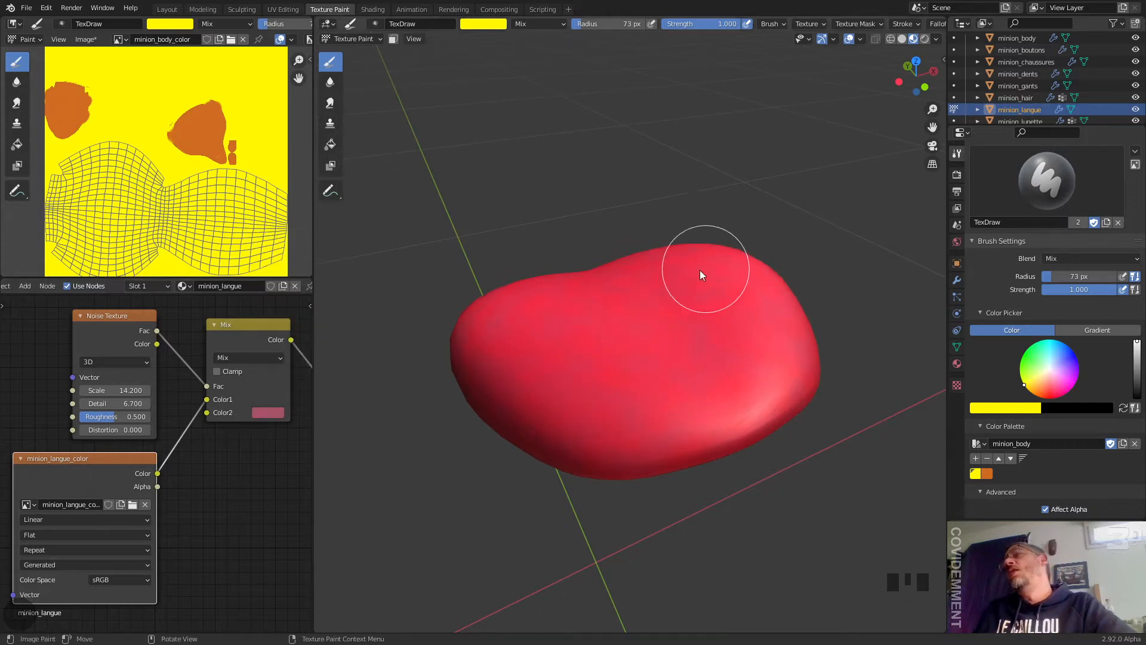
pyautogui.moveTo(579, 332); pyautogui.dragTo(633, 328, button='middle')
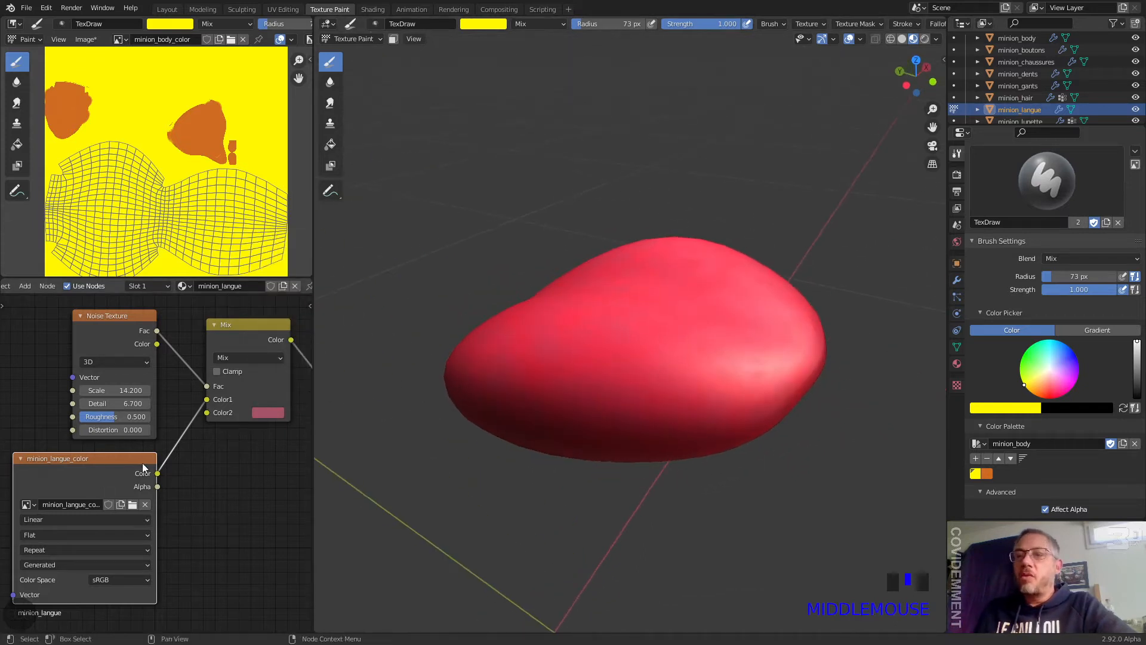
# - Move the Noise Texture node up and away from the minion_langue_color image node
pyautogui.scroll(-4, 195, 475)
pyautogui.click(197, 398)
pyautogui.moveTo(198, 397); pyautogui.dragTo(185, 376)
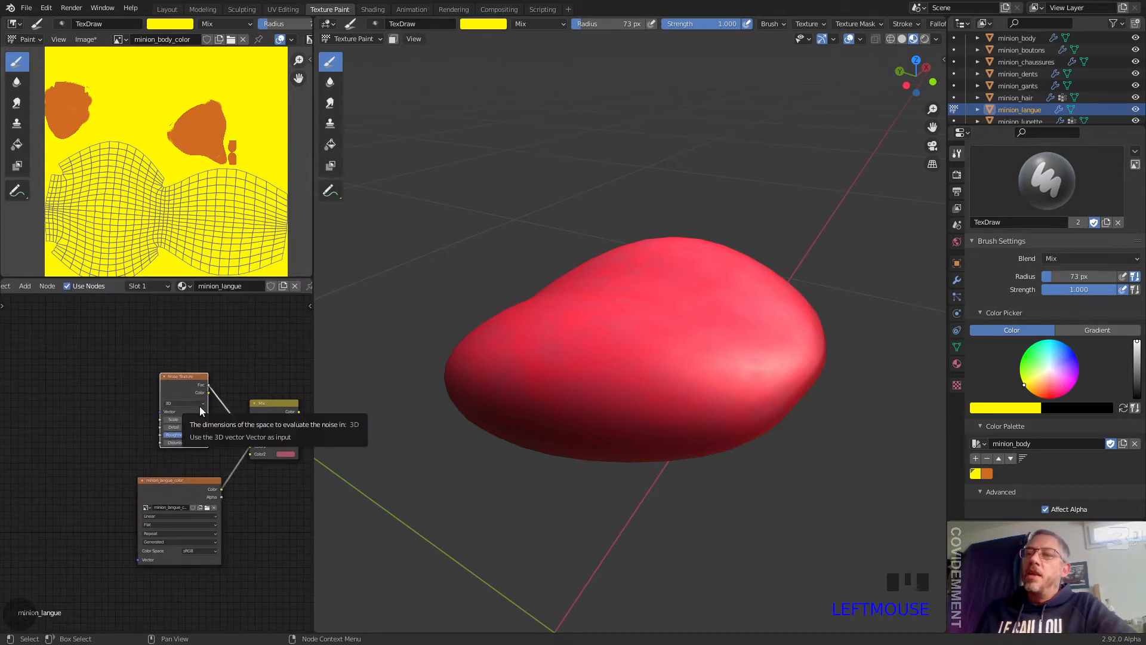
# - Enable the Node Wrangler add-on in the Blender preferences, save the preferences and close them
pyautogui.click(46, 8)
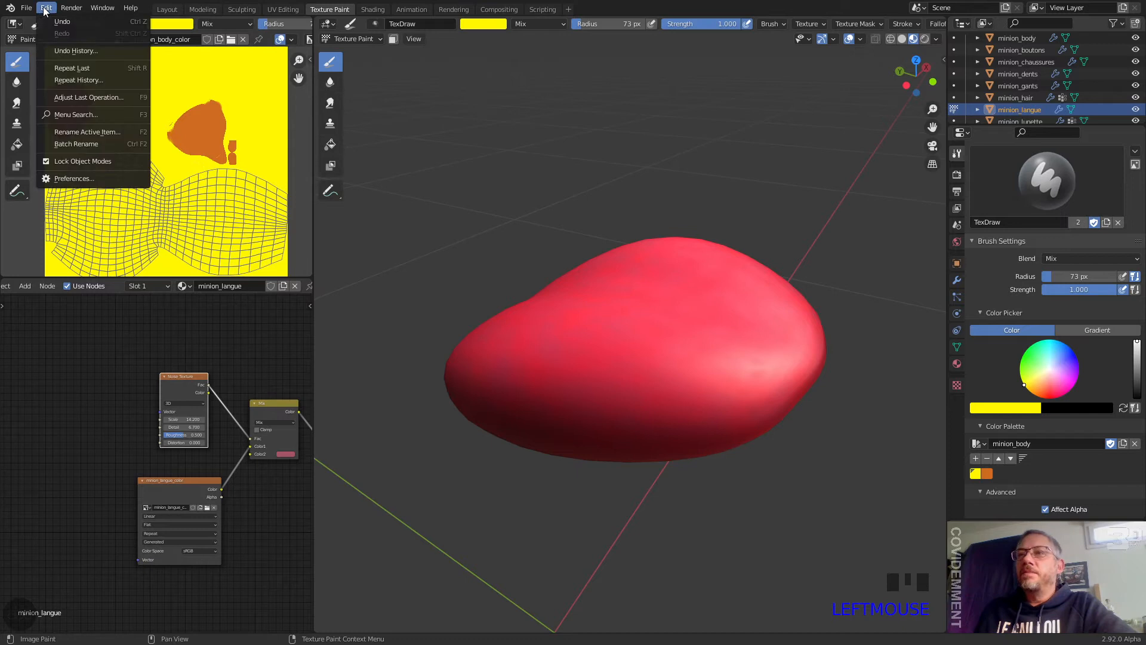
pyautogui.click(84, 174)
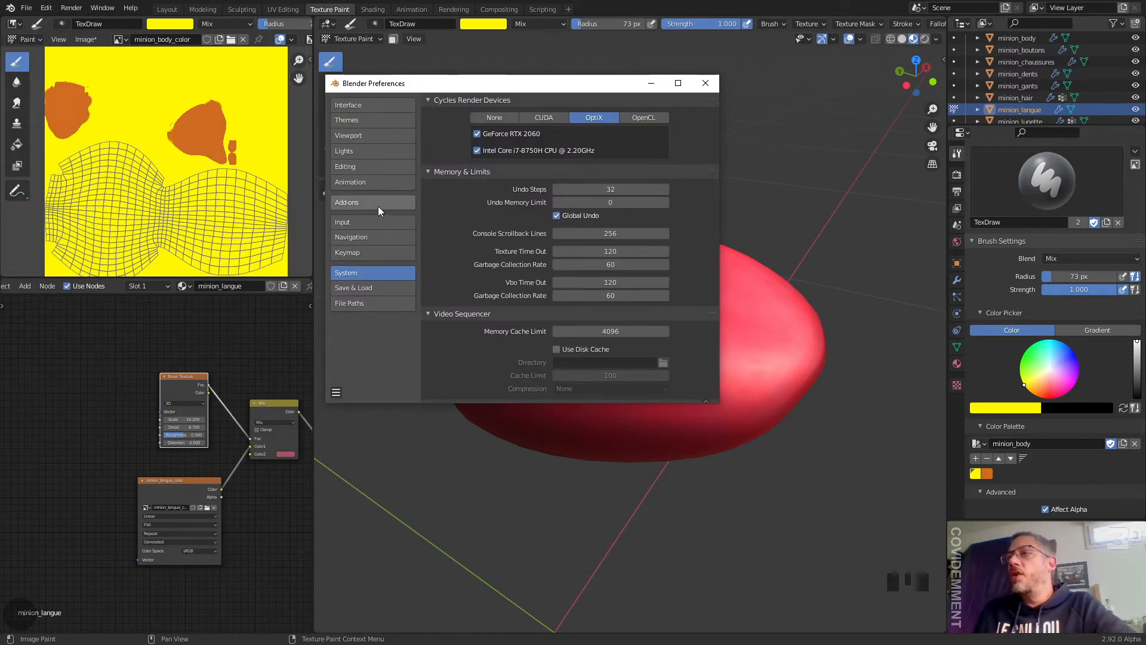
pyautogui.click(373, 203)
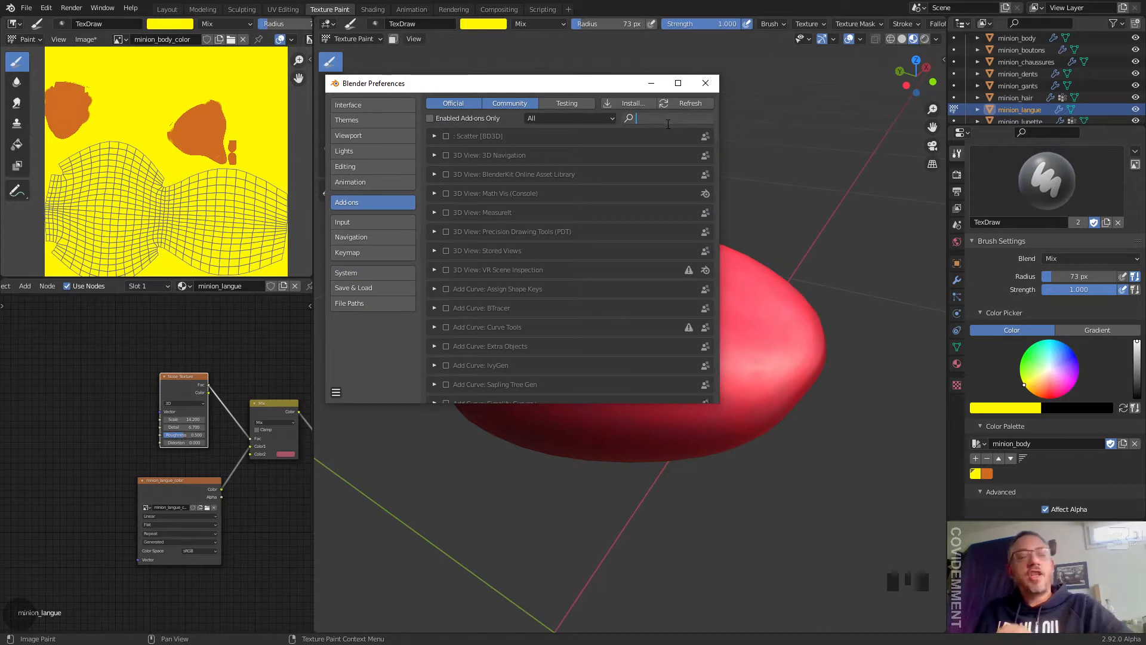
pyautogui.write('wr')
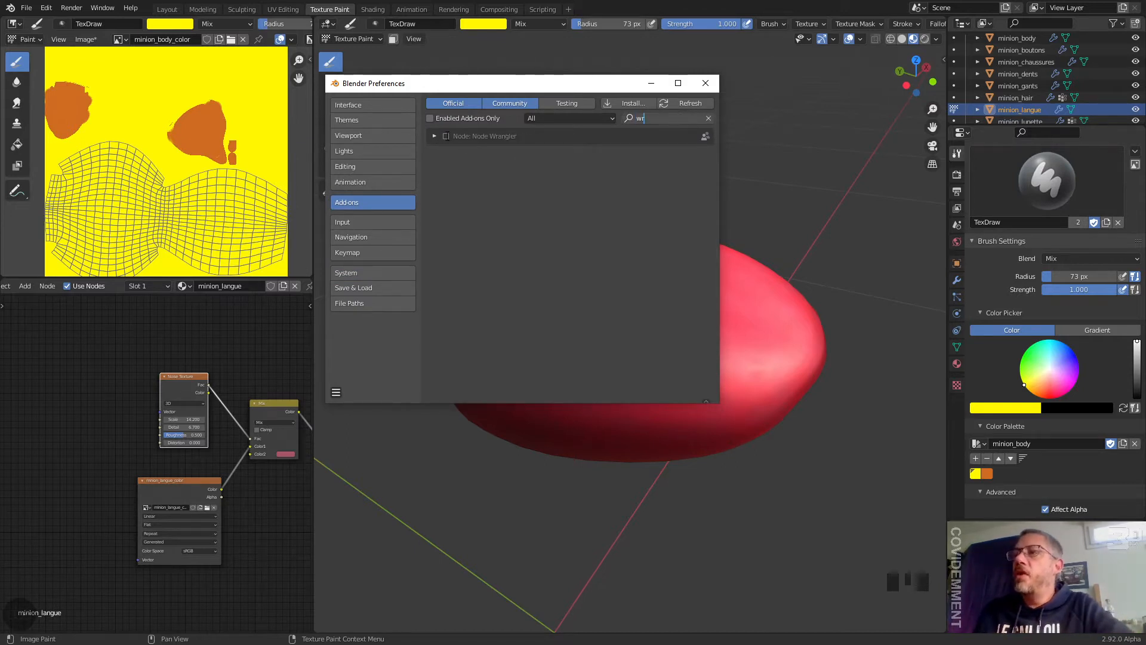
pyautogui.press('Return')
pyautogui.click(446, 136)
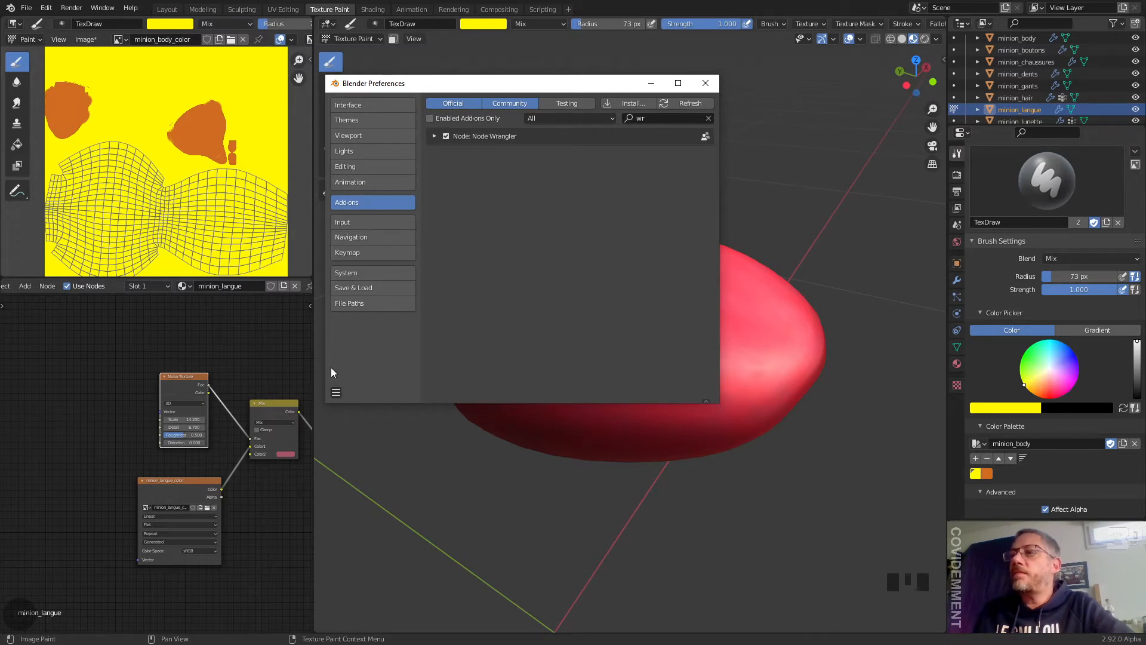
pyautogui.click(336, 392)
pyautogui.click(393, 360)
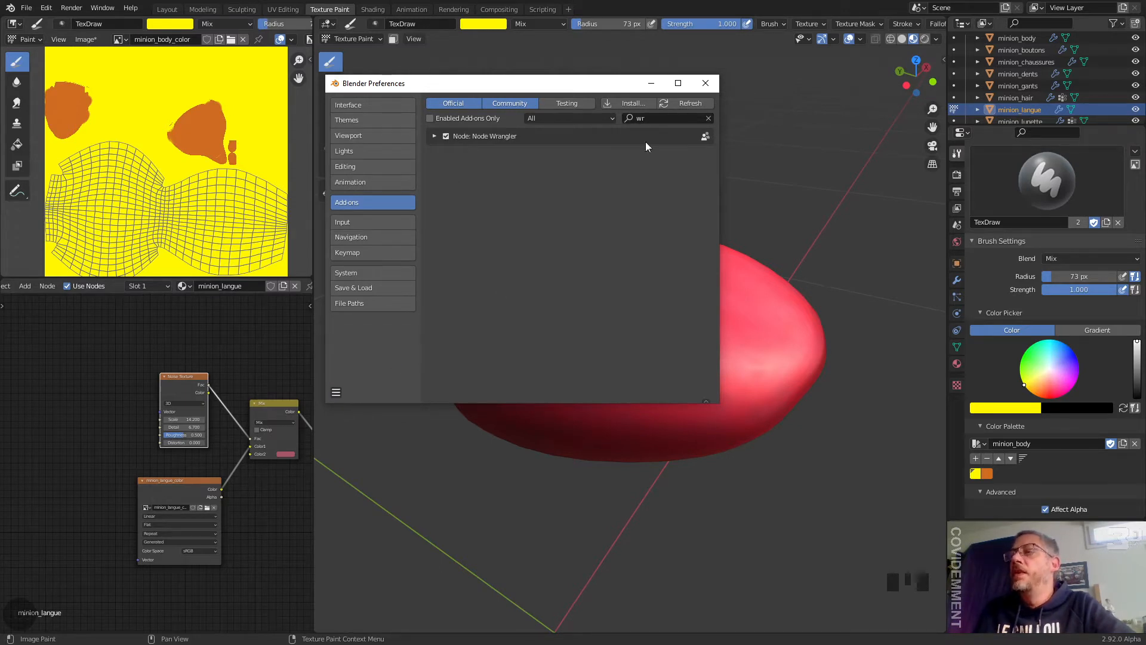
pyautogui.click(705, 83)
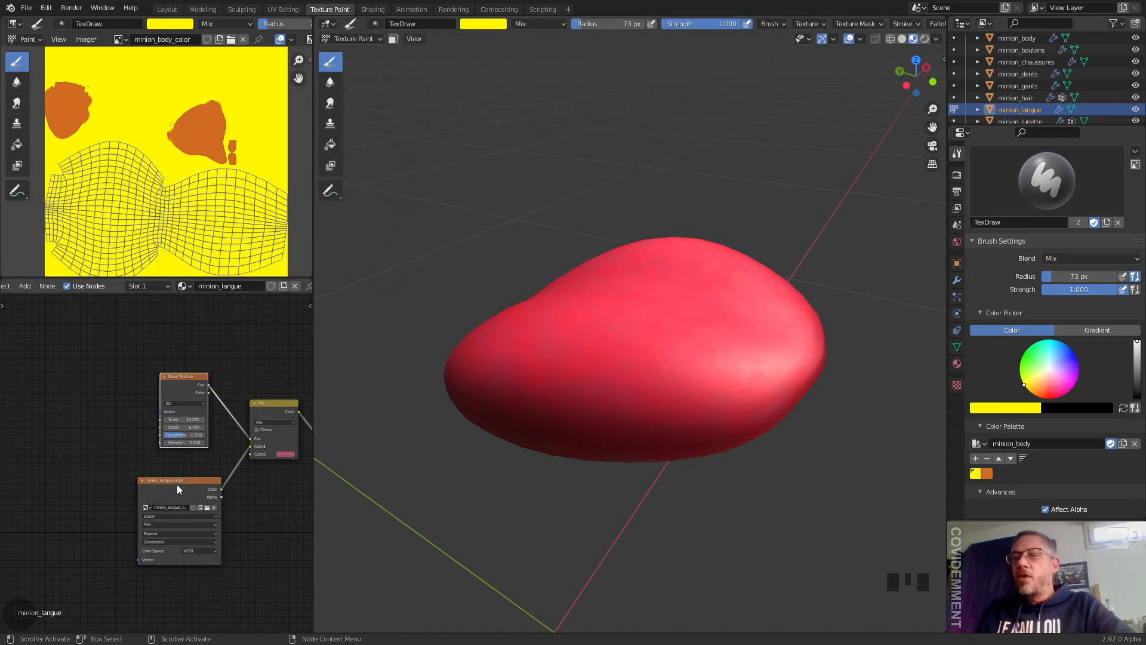
# - Move the minion_langue_color image node closer beneath the Noise Texture and attach Mapping and Texture Coordinate nodes to it with Node Wrangler
pyautogui.moveTo(185, 478); pyautogui.dragTo(195, 467)
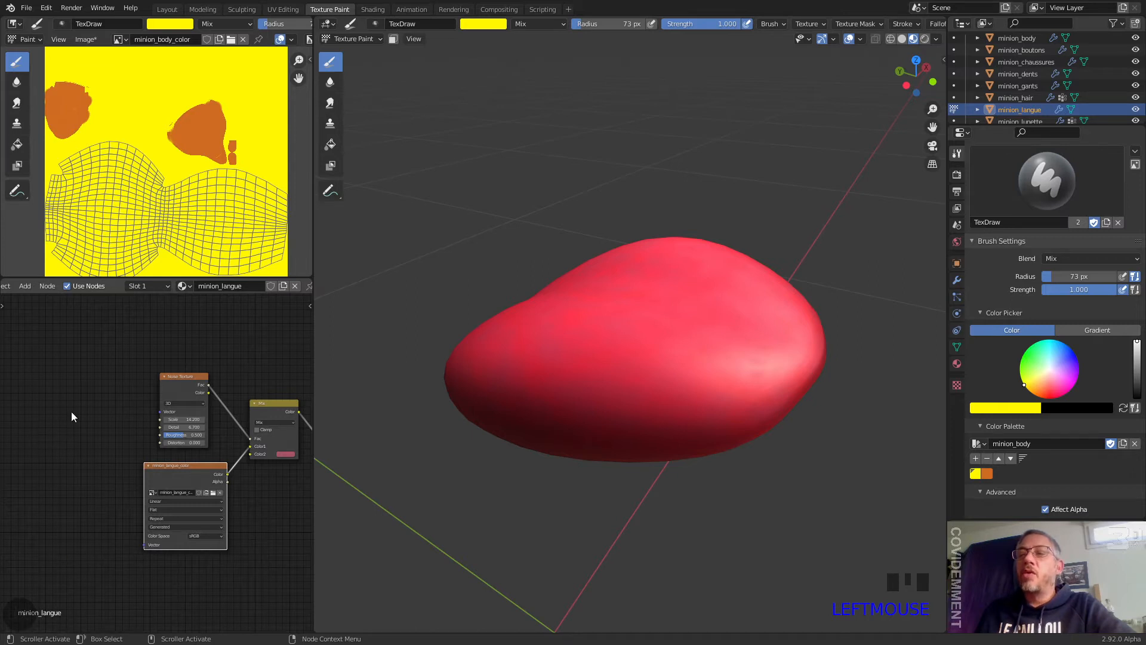
pyautogui.scroll(3, 160, 528)
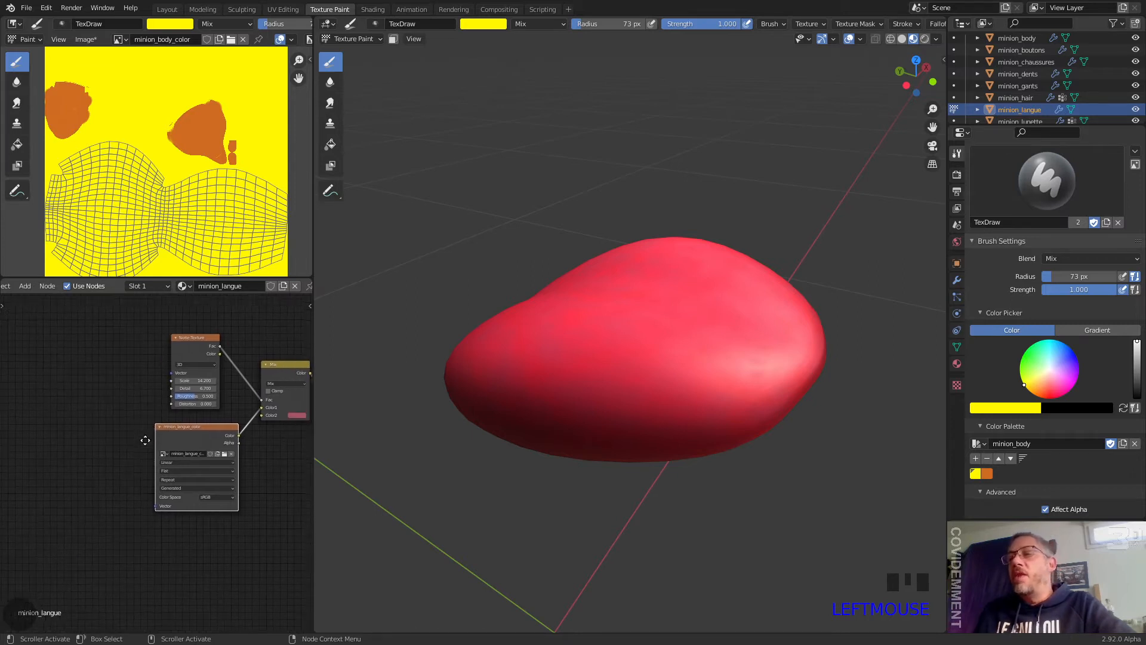
pyautogui.scroll(2, 193, 456)
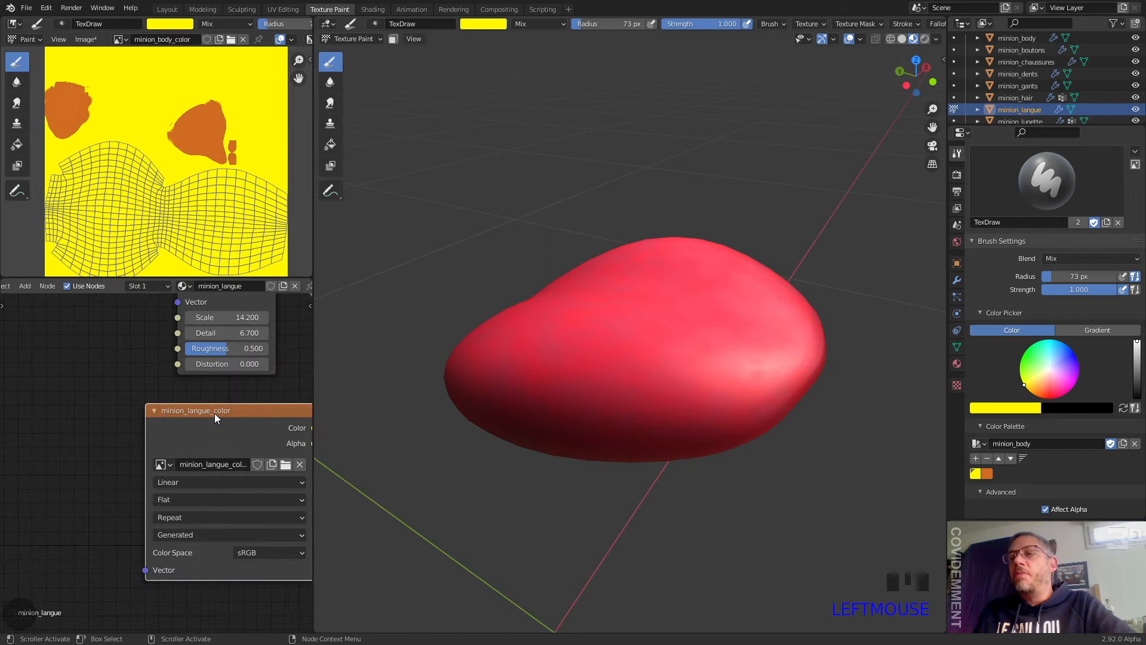
pyautogui.scroll(-4, 235, 415)
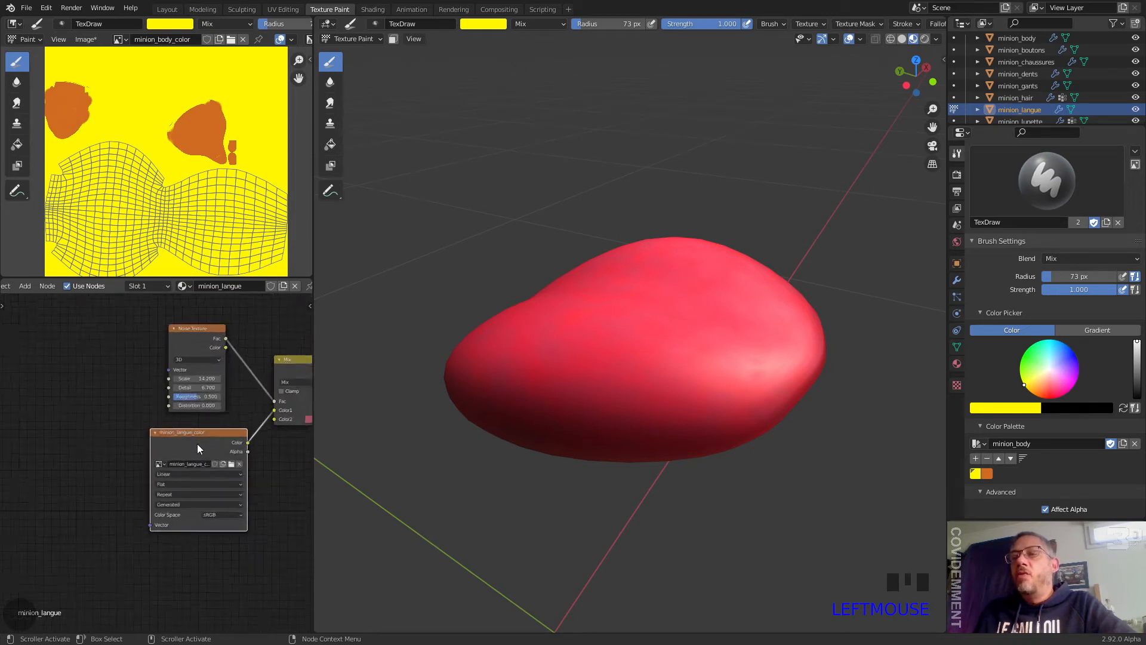
pyautogui.scroll(1, 157, 464)
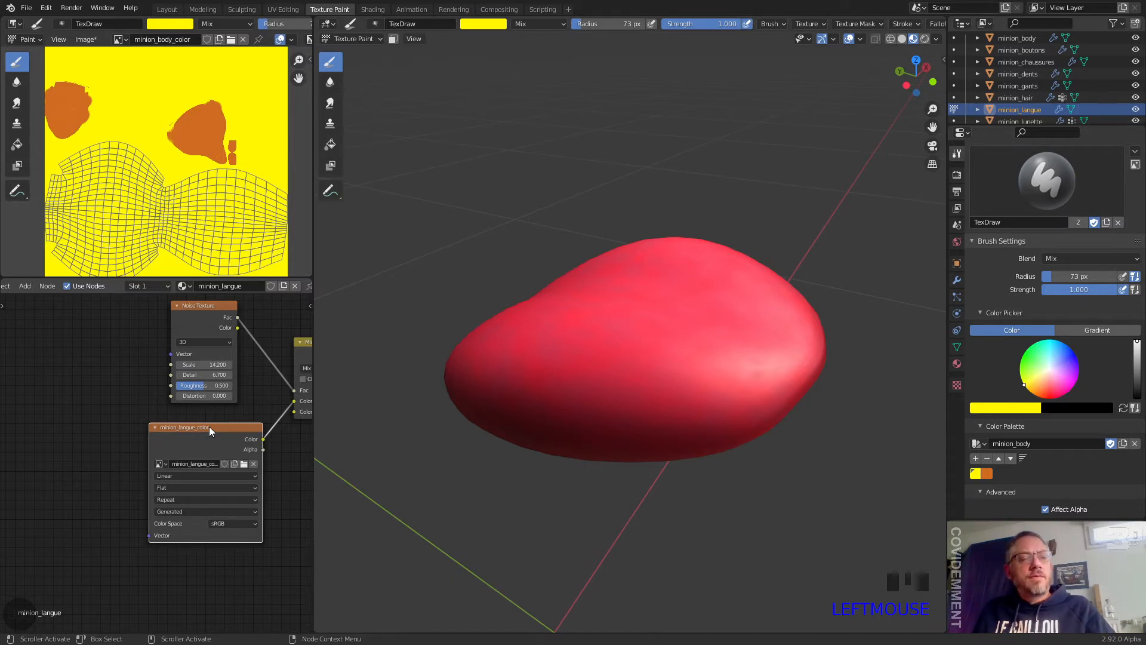
pyautogui.hotkey('ctrl', 't')
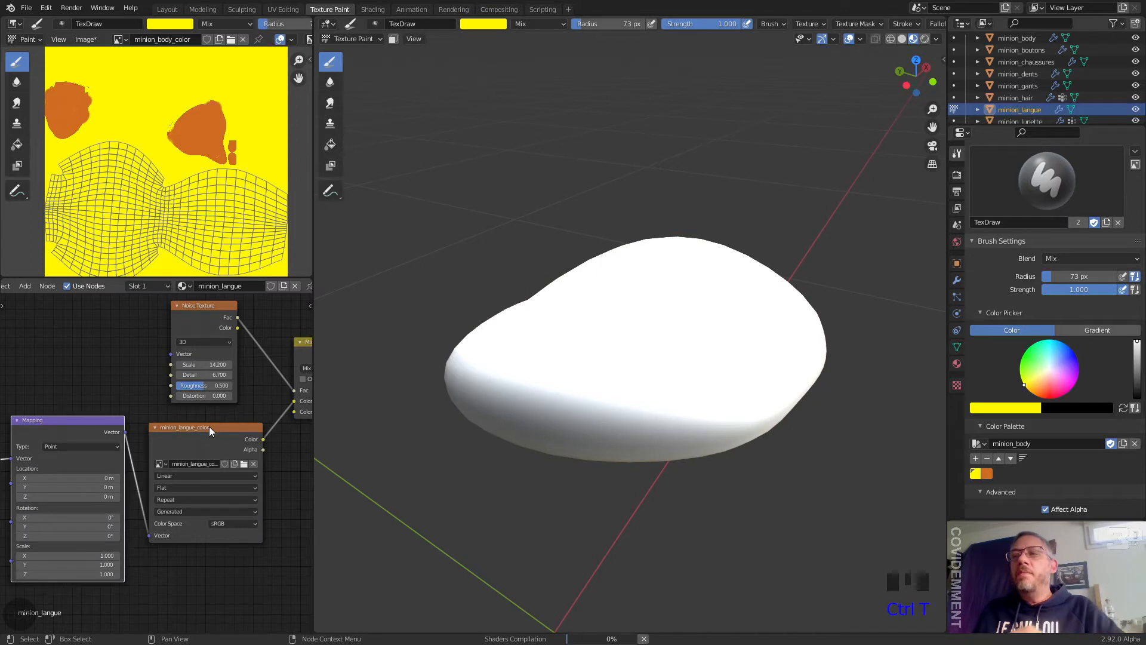
pyautogui.moveTo(113, 415); pyautogui.dragTo(235, 392, button='middle')
# - Examine the Texture Coordinate and Mapping nodes and look up their categories, Input and Vector, among the nodes that can be added
pyautogui.click(95, 399)
pyautogui.click(206, 388)
pyautogui.click(84, 392)
pyautogui.click(27, 287)
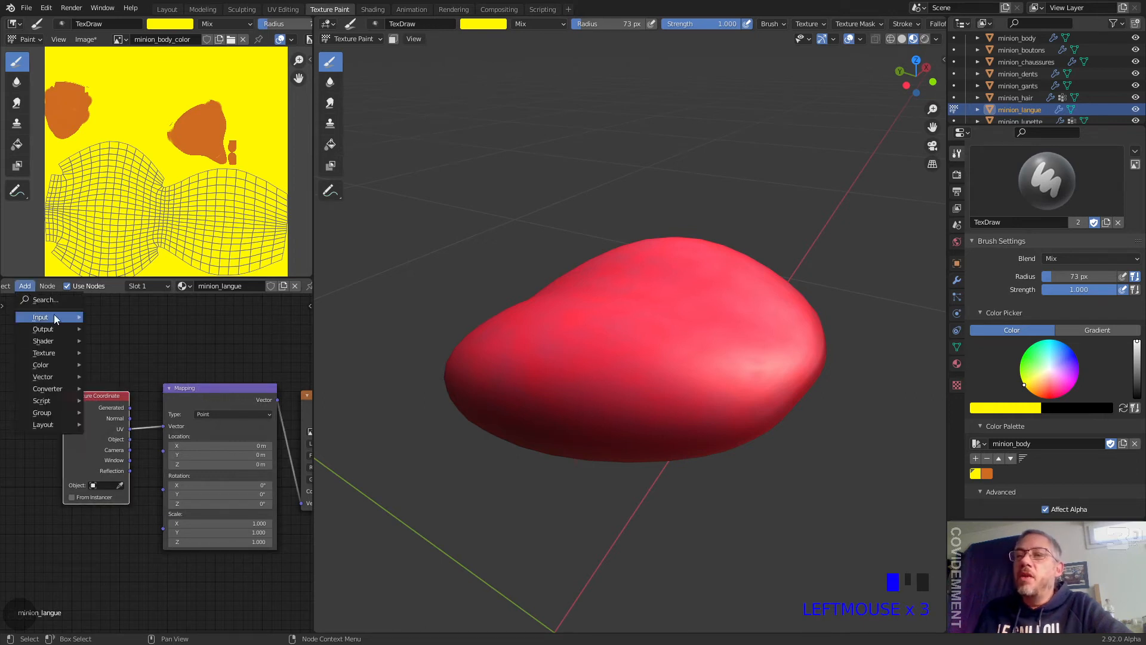
pyautogui.moveTo(54, 318)
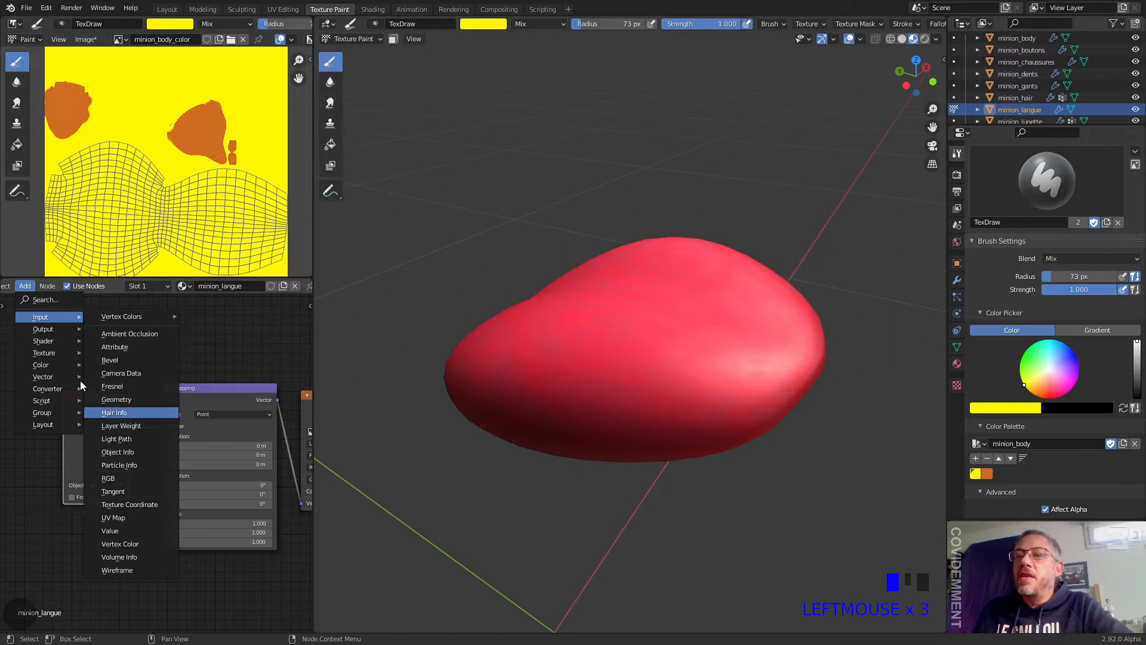
pyautogui.moveTo(56, 372)
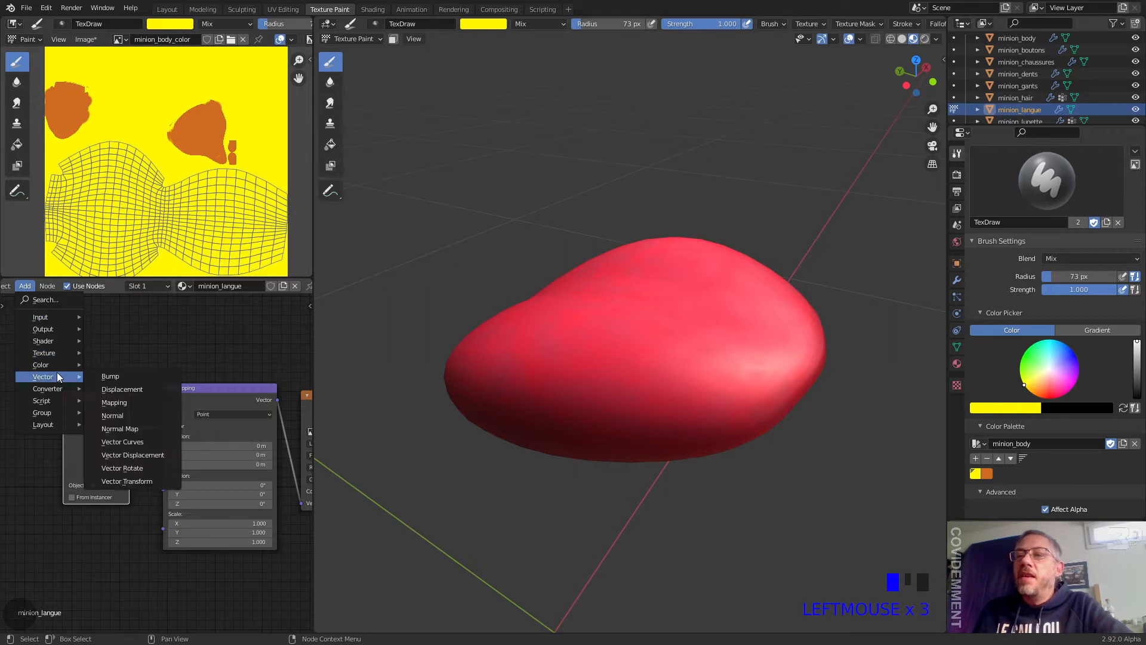
pyautogui.click(116, 404)
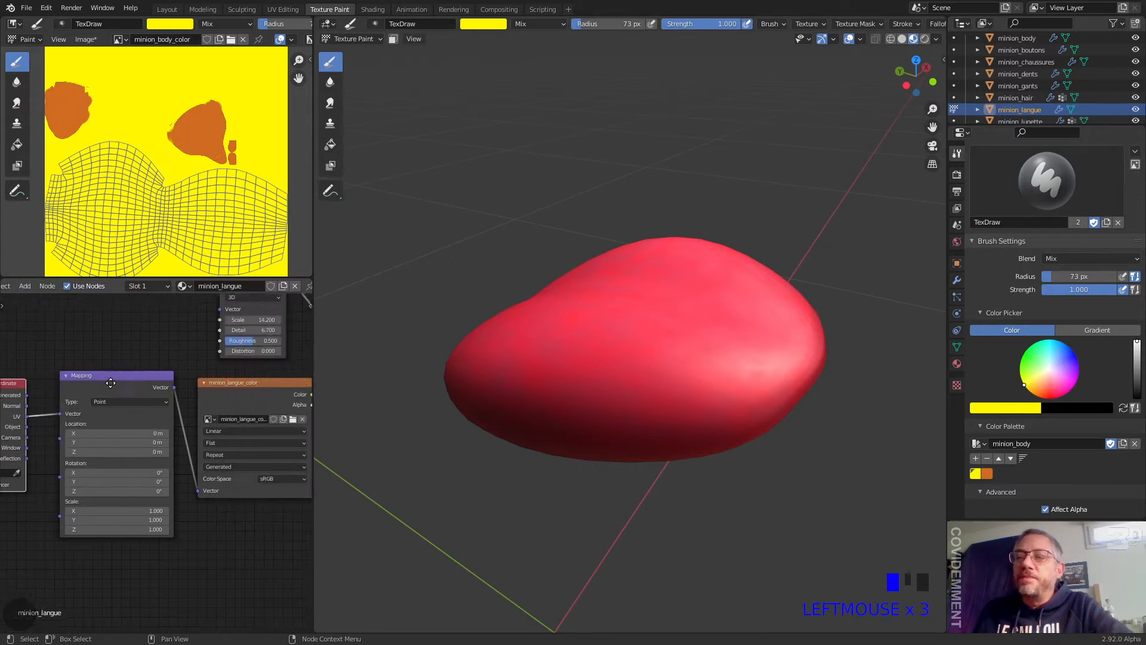
pyautogui.click(110, 383)
# - Move the Noise Texture node higher and place the Texture Coordinate node above and left of the Mapping node
pyautogui.scroll(-2, 131, 436)
pyautogui.moveTo(217, 370); pyautogui.dragTo(226, 350)
pyautogui.scroll(2, 54, 474)
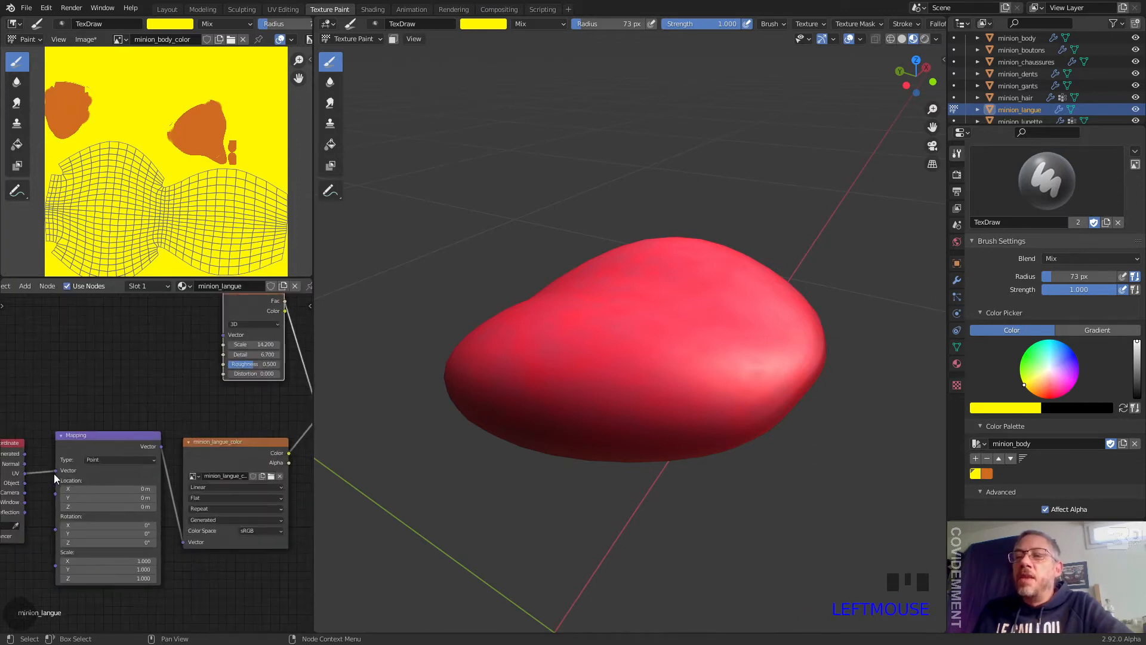
pyautogui.moveTo(54, 474); pyautogui.dragTo(149, 472, button='middle')
pyautogui.moveTo(55, 472); pyautogui.dragTo(68, 329)
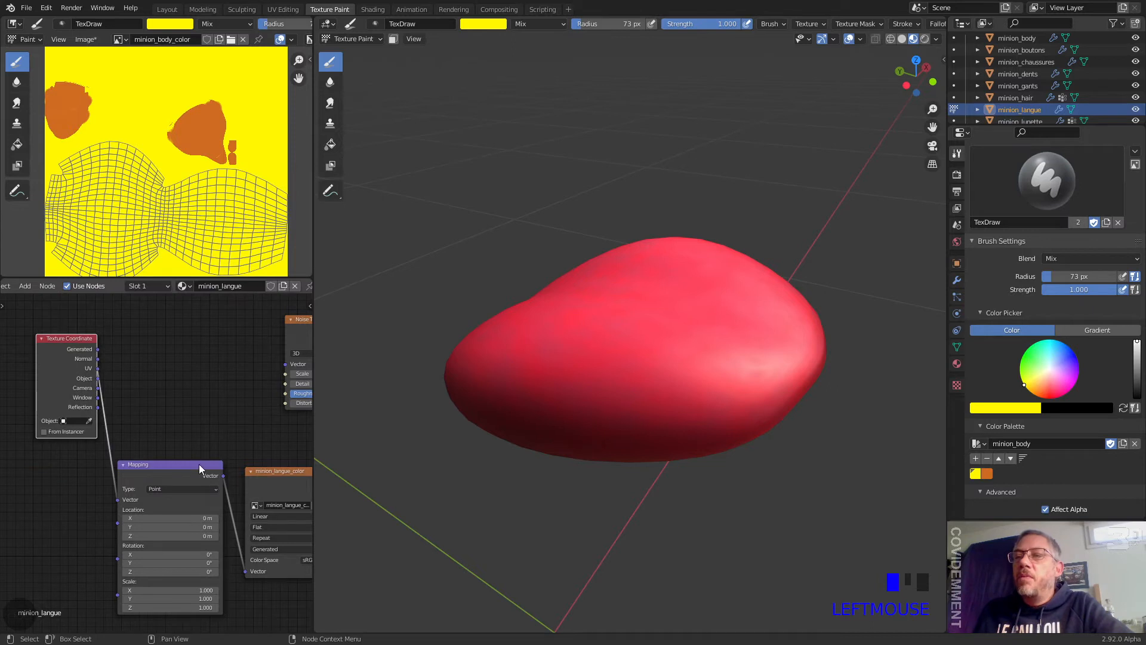
# - Display the minion_langue_color image in the image editor
pyautogui.click(123, 40)
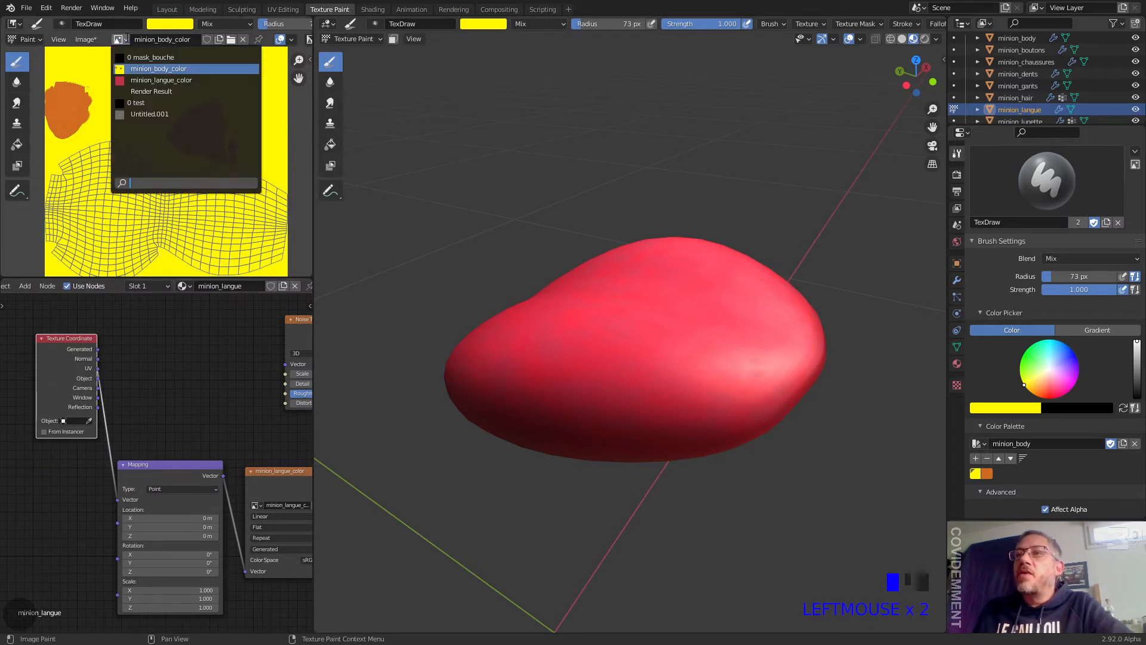
pyautogui.click(142, 79)
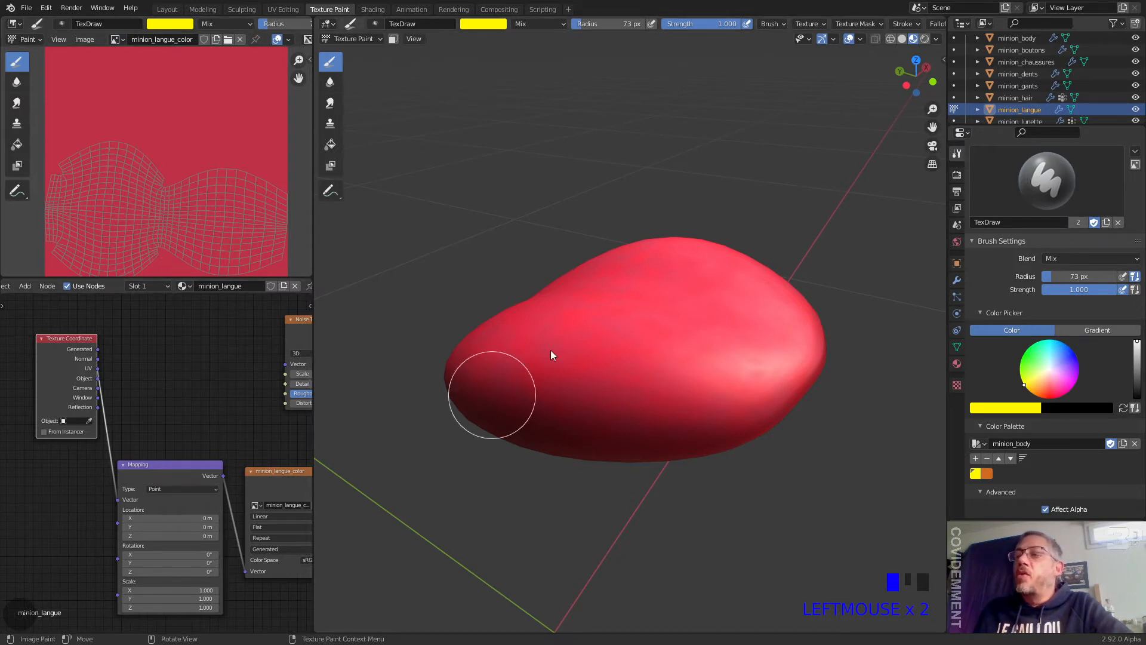
# - Move the Texture Coordinate and Noise Texture nodes farther left to spread out the node layout
pyautogui.moveTo(82, 345); pyautogui.dragTo(36, 363)
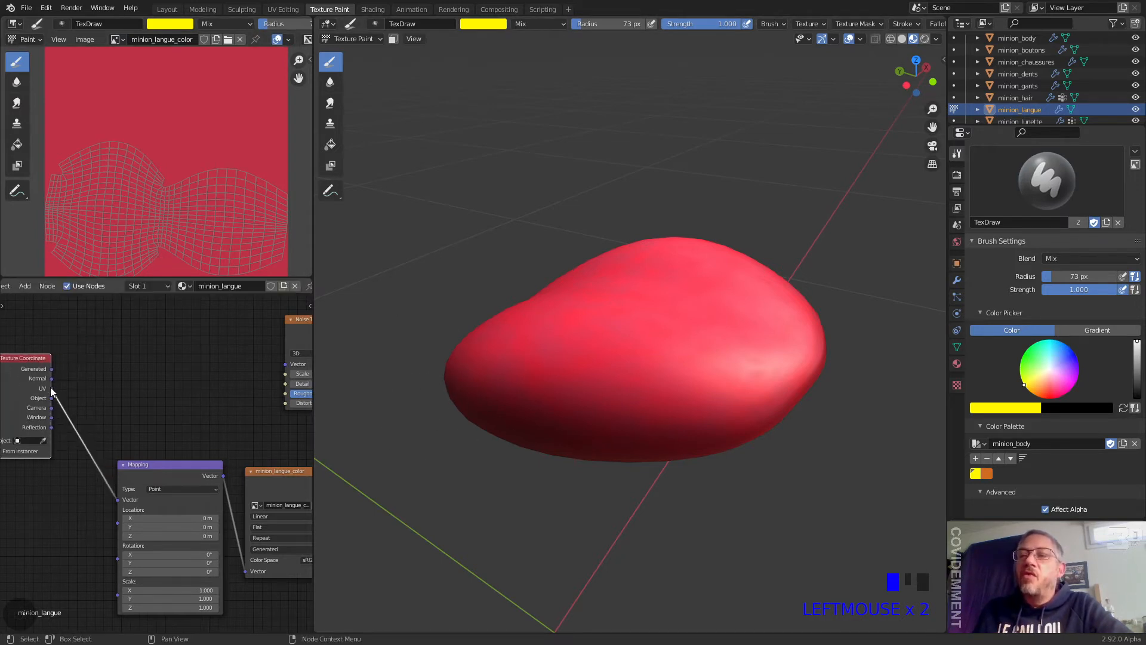
pyautogui.moveTo(136, 377); pyautogui.dragTo(61, 395, button='middle')
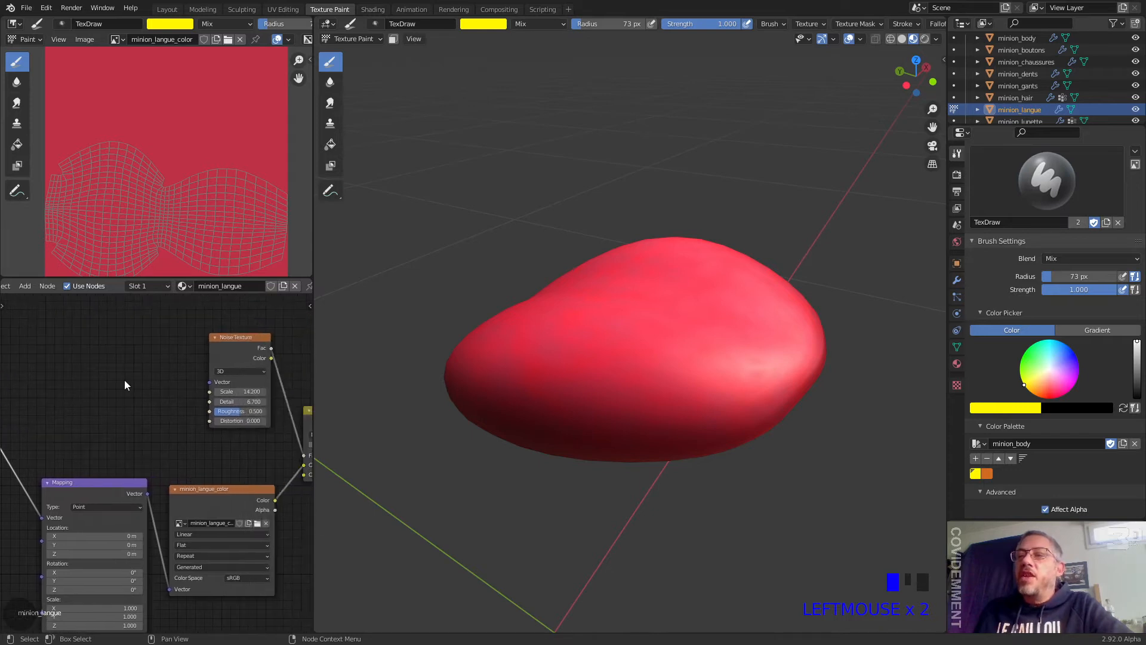
pyautogui.moveTo(228, 338); pyautogui.dragTo(160, 331)
pyautogui.moveTo(572, 374); pyautogui.dragTo(397, 379, button='middle')
pyautogui.scroll(-1, 77, 393)
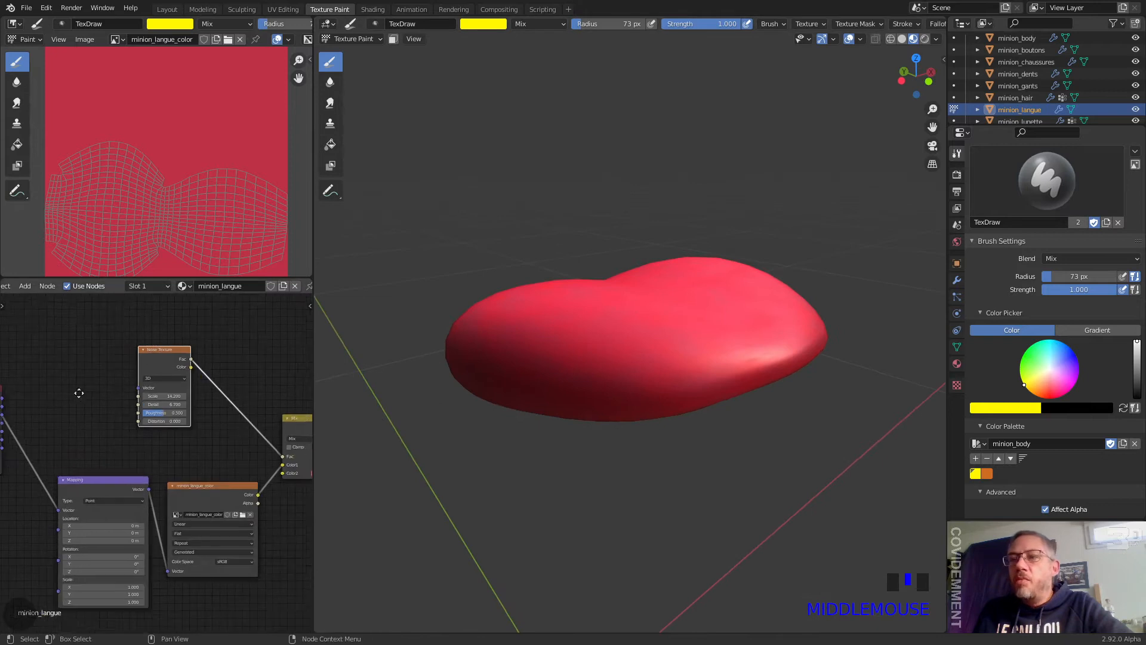
# - Connect the Texture Coordinate node's UV output to the Noise Texture's Vector input and check the tongue's shading
pyautogui.moveTo(78, 393); pyautogui.dragTo(146, 399, button='middle')
pyautogui.moveTo(69, 421); pyautogui.dragTo(206, 393)
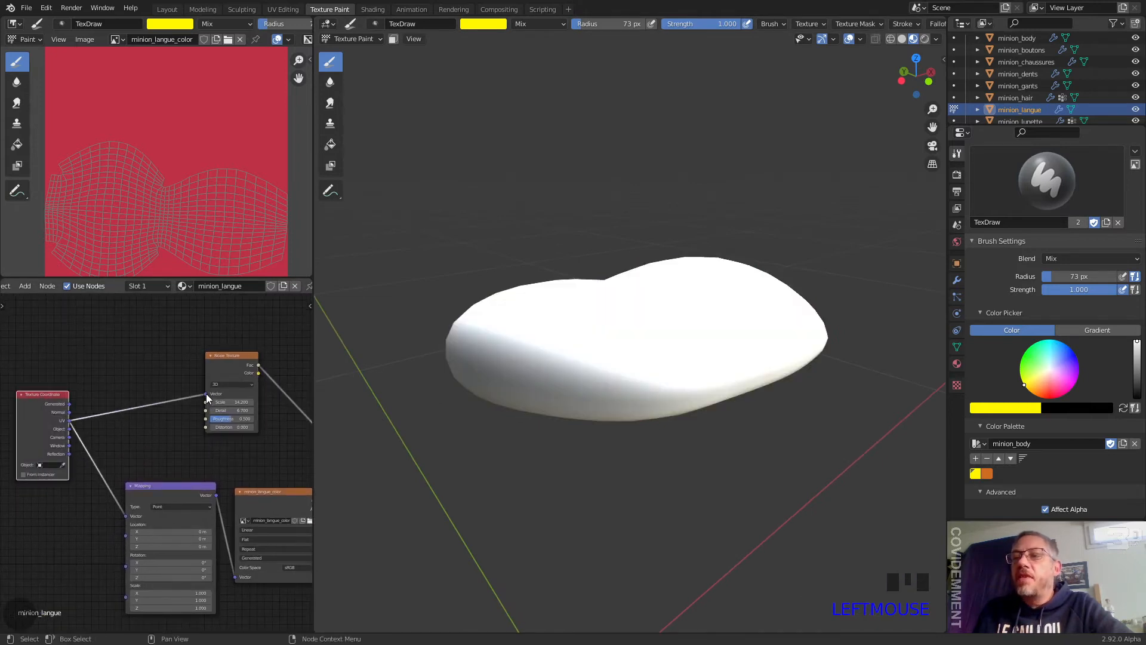
pyautogui.moveTo(539, 390)
pyautogui.mouseDown(button='middle')
pyautogui.moveTo(558, 365)
pyautogui.moveTo(542, 394)
pyautogui.mouseUp(button='middle')
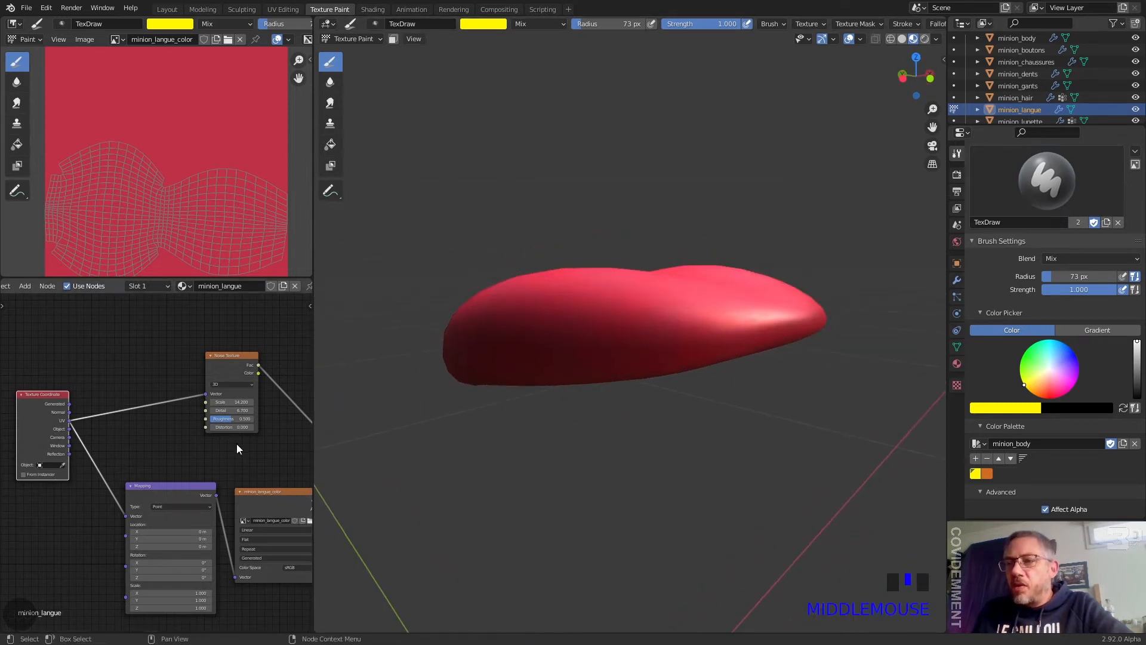
# - Darken the Mix node's Color2 to an HSV value of 0.351 and inspect the noise pattern on the tongue
pyautogui.scroll(3, 245, 446)
pyautogui.moveTo(250, 451); pyautogui.dragTo(59, 399, button='middle')
pyautogui.click(260, 429)
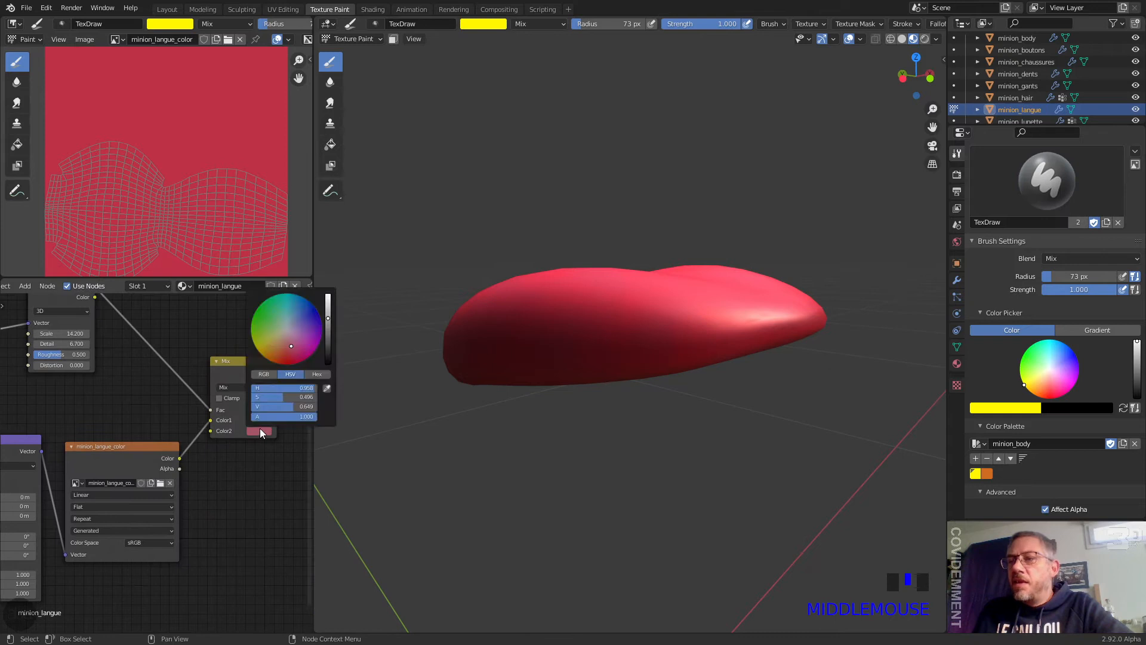
pyautogui.moveTo(327, 318); pyautogui.dragTo(328, 336)
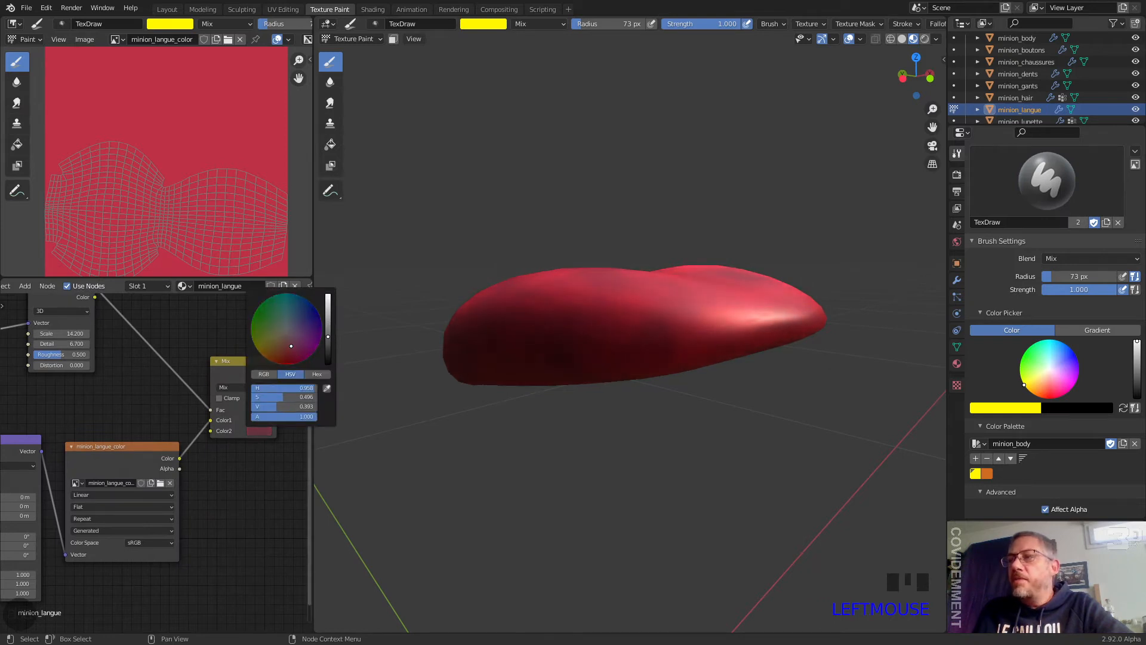
pyautogui.moveTo(499, 350); pyautogui.dragTo(353, 381, button='middle')
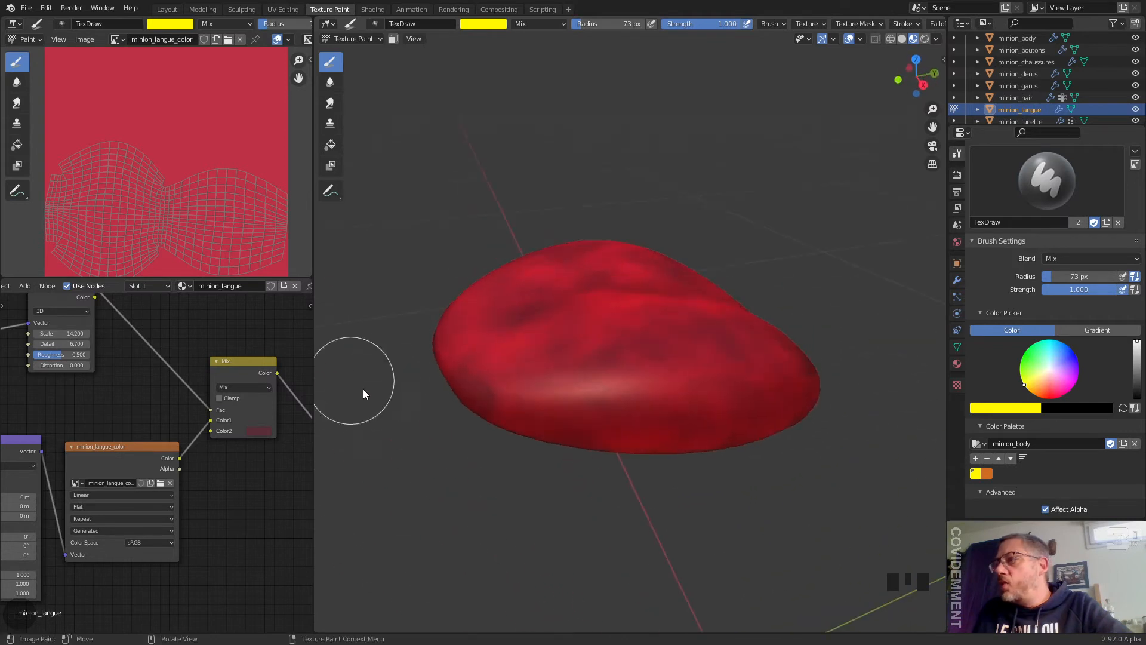
pyautogui.scroll(3, 553, 417)
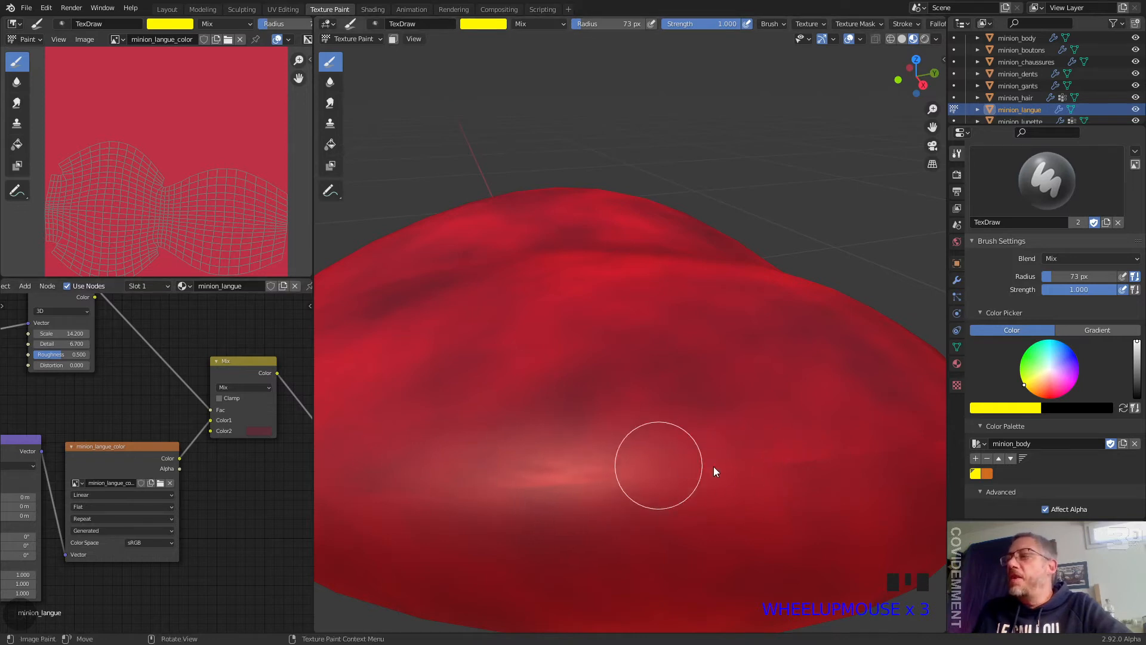
pyautogui.scroll(-3, 719, 440)
pyautogui.moveTo(677, 417); pyautogui.dragTo(690, 415, button='middle')
# - Connect the Texture Coordinate node's Generated output to the Noise Texture's Vector input and inspect the tongue from several sides
pyautogui.moveTo(107, 427); pyautogui.dragTo(289, 456, button='middle')
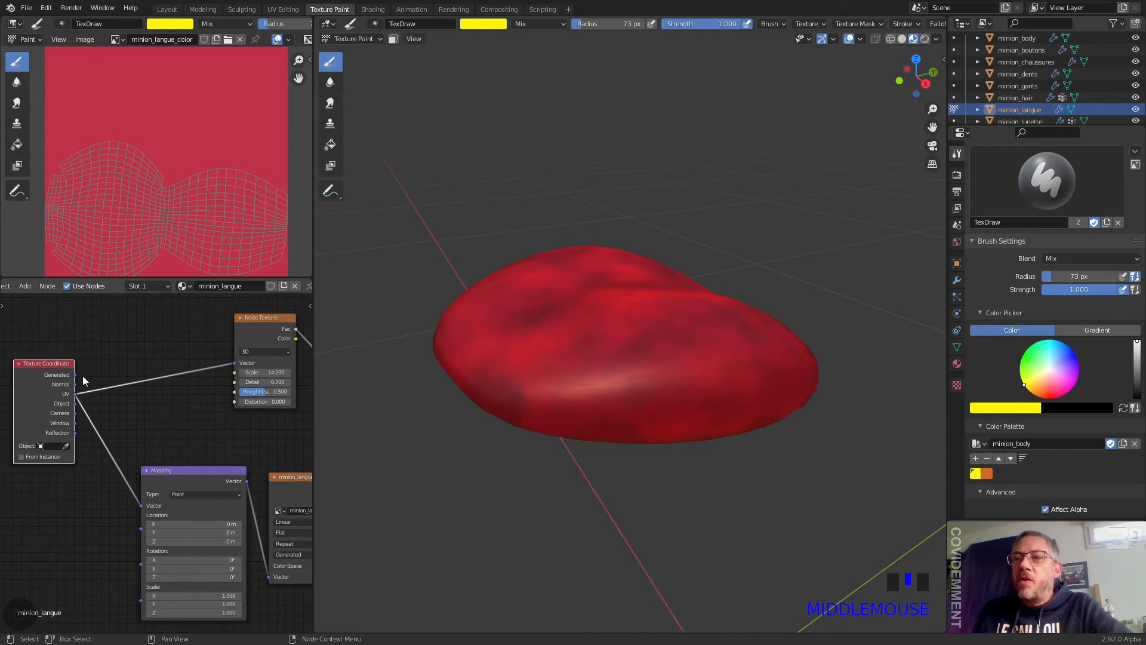
pyautogui.moveTo(76, 375); pyautogui.dragTo(236, 361)
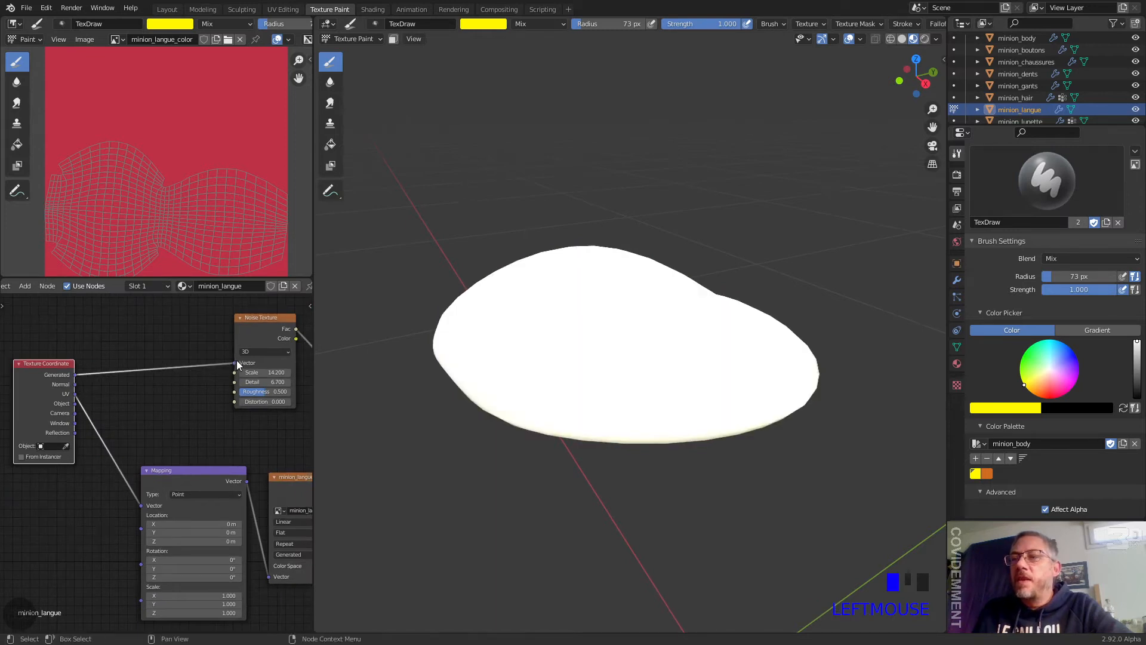
pyautogui.moveTo(564, 402); pyautogui.dragTo(490, 415, button='middle')
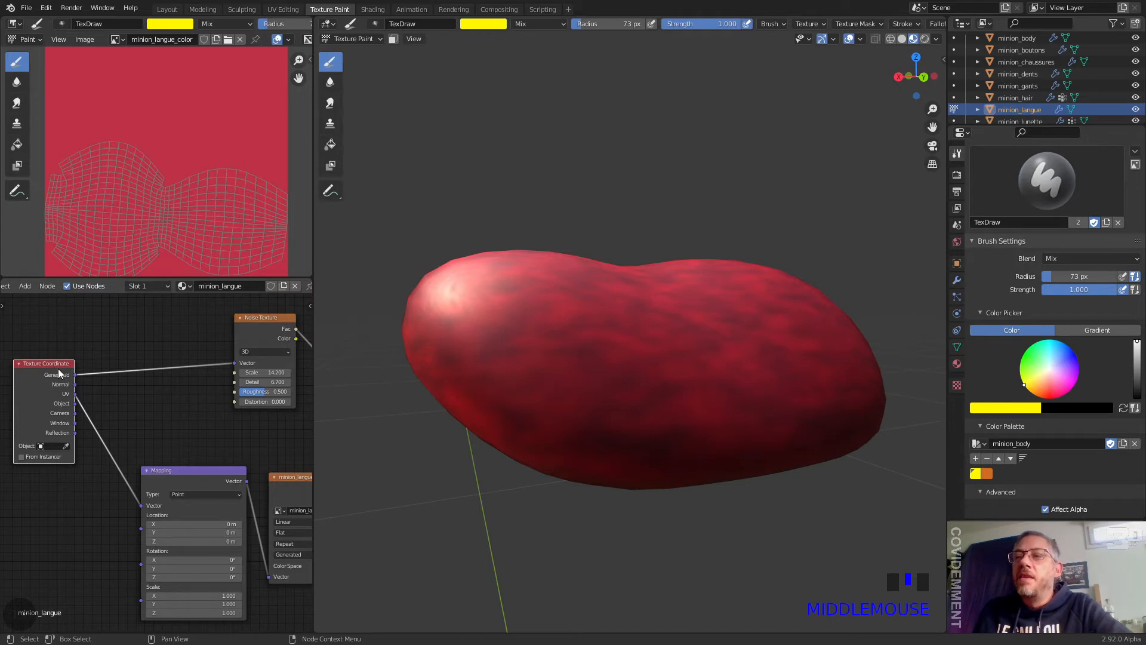
pyautogui.moveTo(740, 410)
pyautogui.mouseDown(button='middle')
pyautogui.moveTo(579, 445)
pyautogui.moveTo(550, 428)
pyautogui.moveTo(464, 448)
pyautogui.mouseUp(button='middle')
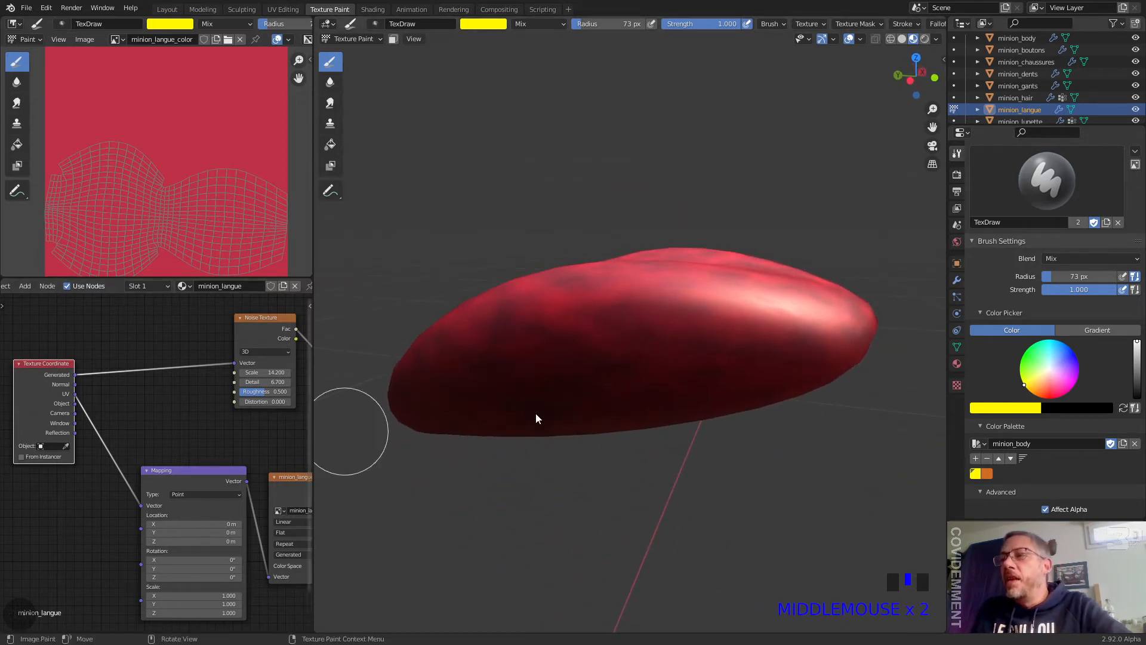
# - Brighten the Mix node's Color2 to a lighter pinkish red
pyautogui.scroll(-2, 500, 397)
pyautogui.moveTo(202, 436); pyautogui.dragTo(108, 432, button='middle')
pyautogui.moveTo(253, 475); pyautogui.dragTo(158, 430, button='middle')
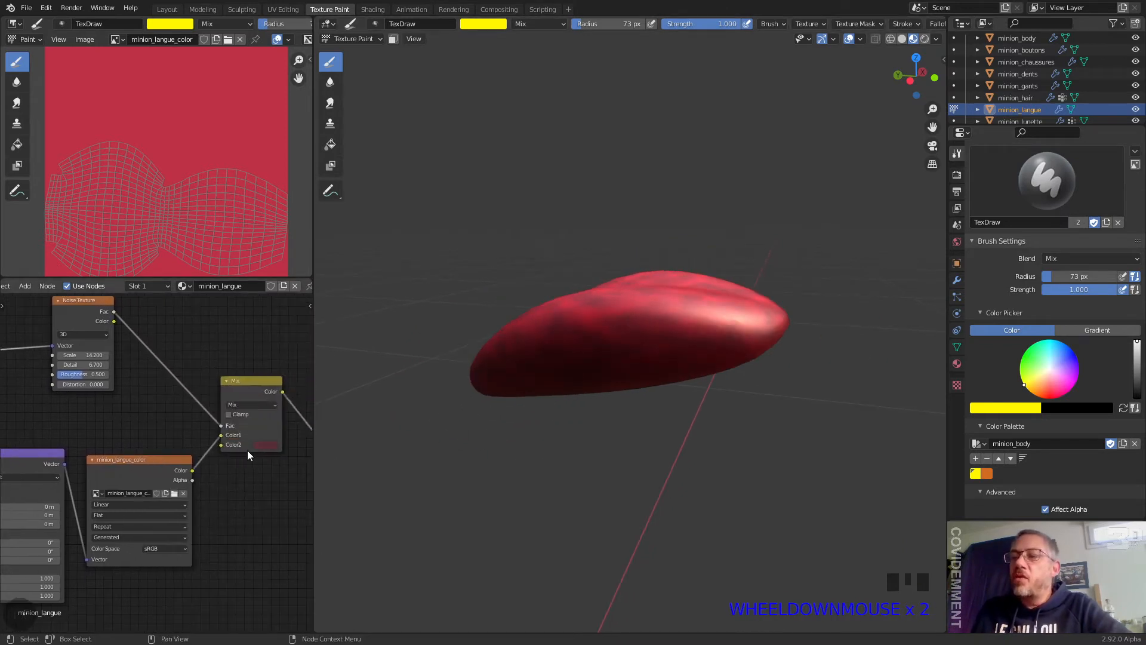
pyautogui.moveTo(260, 457); pyautogui.dragTo(303, 421, button='middle')
pyautogui.scroll(-7, 274, 446)
pyautogui.scroll(1, 234, 467)
pyautogui.scroll(2, 257, 448)
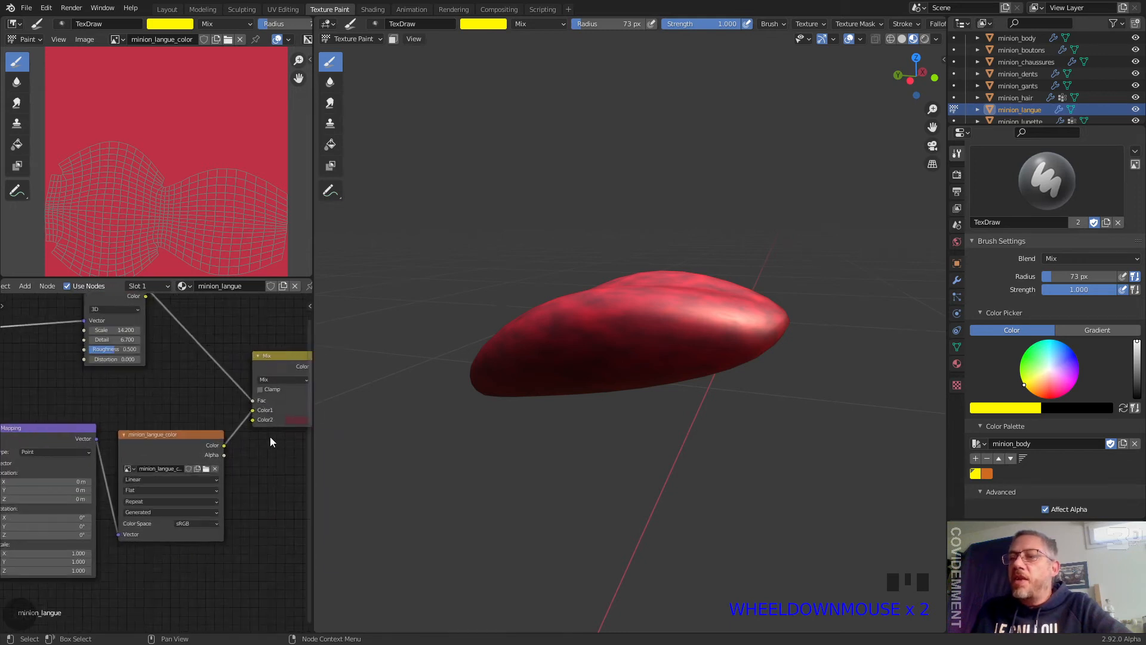
pyautogui.click(277, 363)
pyautogui.moveTo(275, 379); pyautogui.dragTo(210, 376, button='middle')
pyautogui.click(233, 417)
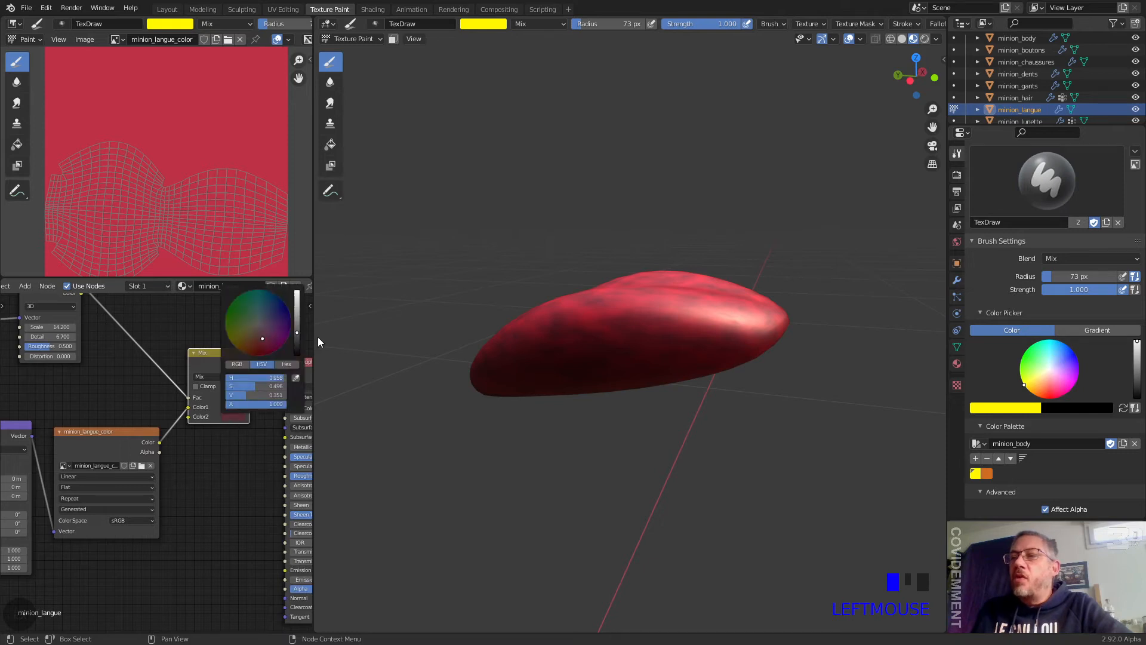
pyautogui.moveTo(300, 332); pyautogui.dragTo(298, 321)
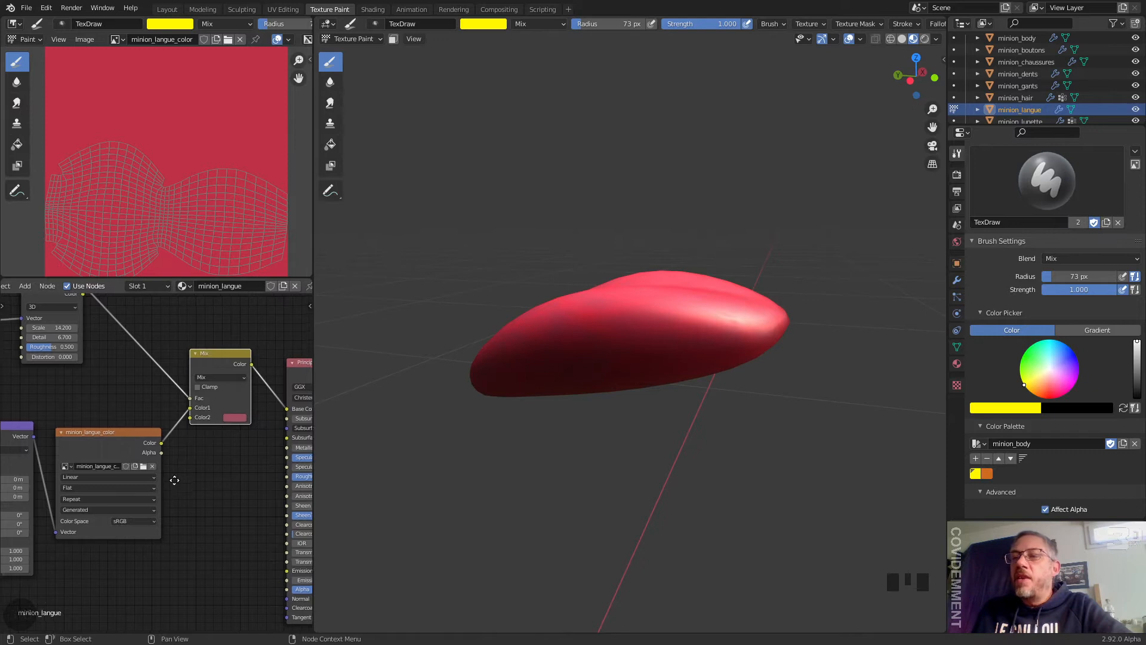
# - Set the Noise Texture's Scale to 5.500 and check the mottling across the tongue
pyautogui.moveTo(171, 476); pyautogui.dragTo(168, 542, button='middle')
pyautogui.moveTo(630, 375); pyautogui.dragTo(611, 374, button='middle')
pyautogui.scroll(2, 612, 374)
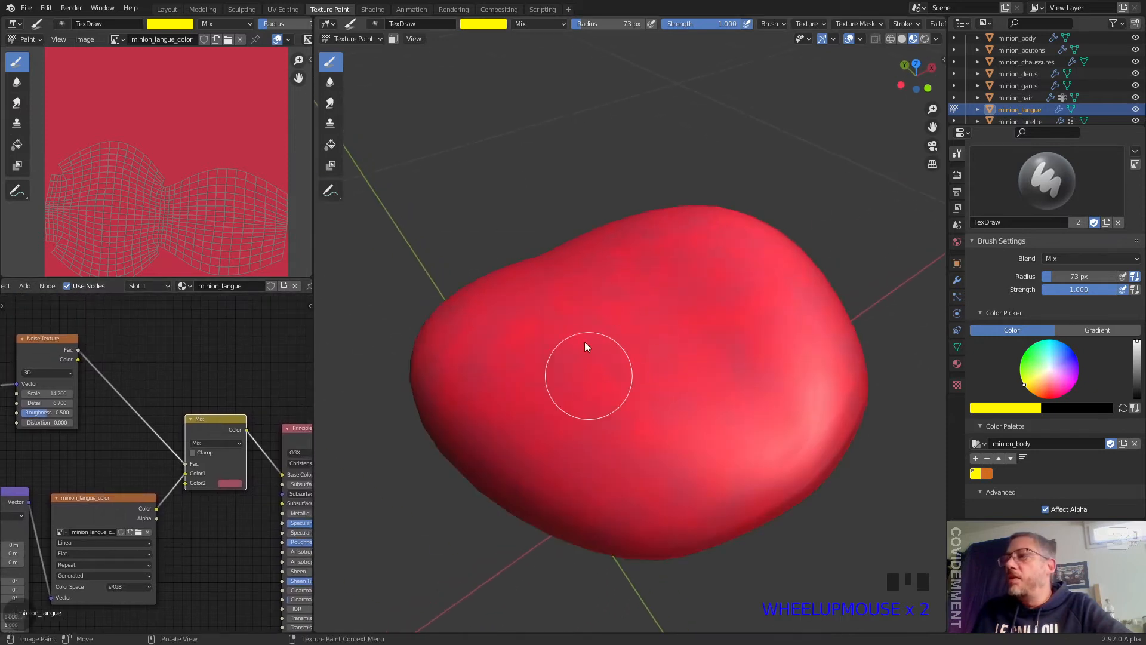
pyautogui.moveTo(127, 418); pyautogui.dragTo(238, 432, button='middle')
pyautogui.moveTo(183, 373); pyautogui.dragTo(174, 373)
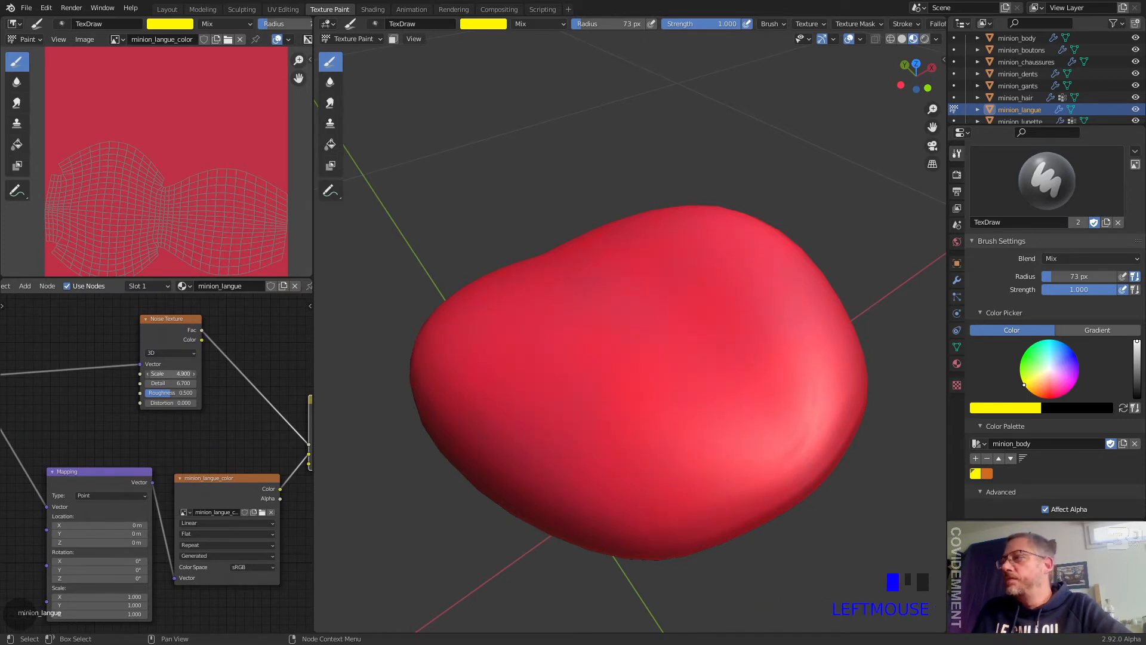
pyautogui.moveTo(170, 373); pyautogui.dragTo(179, 374)
pyautogui.moveTo(641, 353); pyautogui.dragTo(464, 363, button='middle')
pyautogui.scroll(-1, 465, 363)
pyautogui.scroll(-3, 222, 431)
# - Set the Principled BSDF's Metallic to 0.032, Specular to 0.250 and Roughness to 0.336
pyautogui.moveTo(199, 429); pyautogui.dragTo(158, 350, button='middle')
pyautogui.scroll(1, 160, 361)
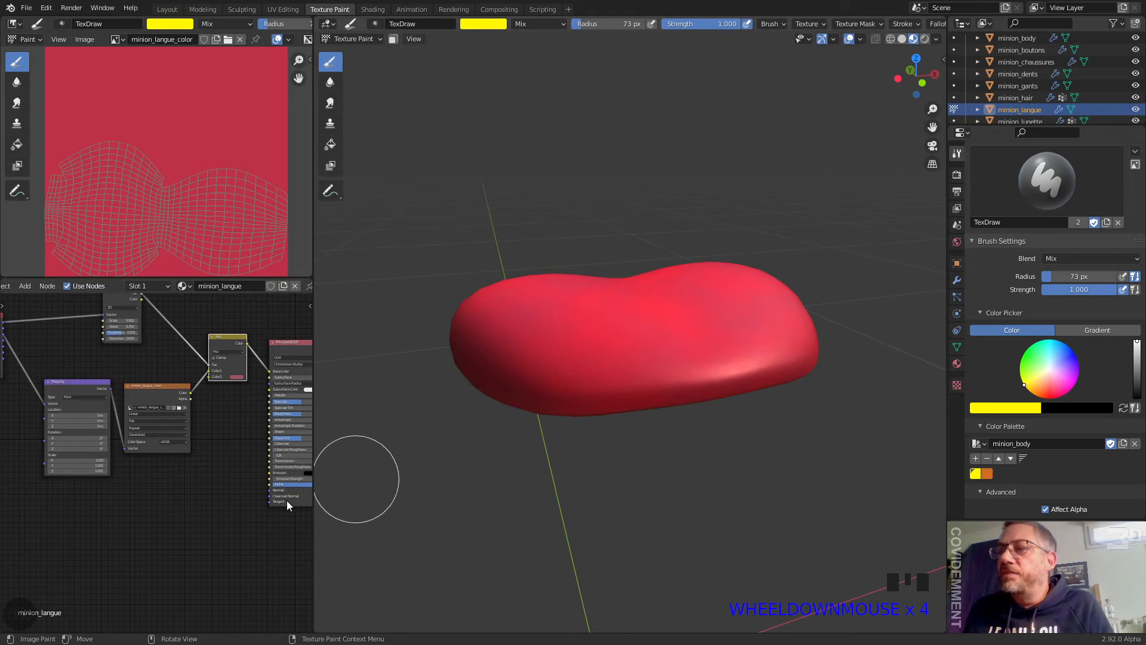
pyautogui.moveTo(221, 466); pyautogui.dragTo(37, 512, button='middle')
pyautogui.scroll(5, 76, 487)
pyautogui.scroll(3, 77, 487)
pyautogui.moveTo(75, 460); pyautogui.dragTo(181, 416, button='middle')
pyautogui.moveTo(205, 411); pyautogui.dragTo(225, 410)
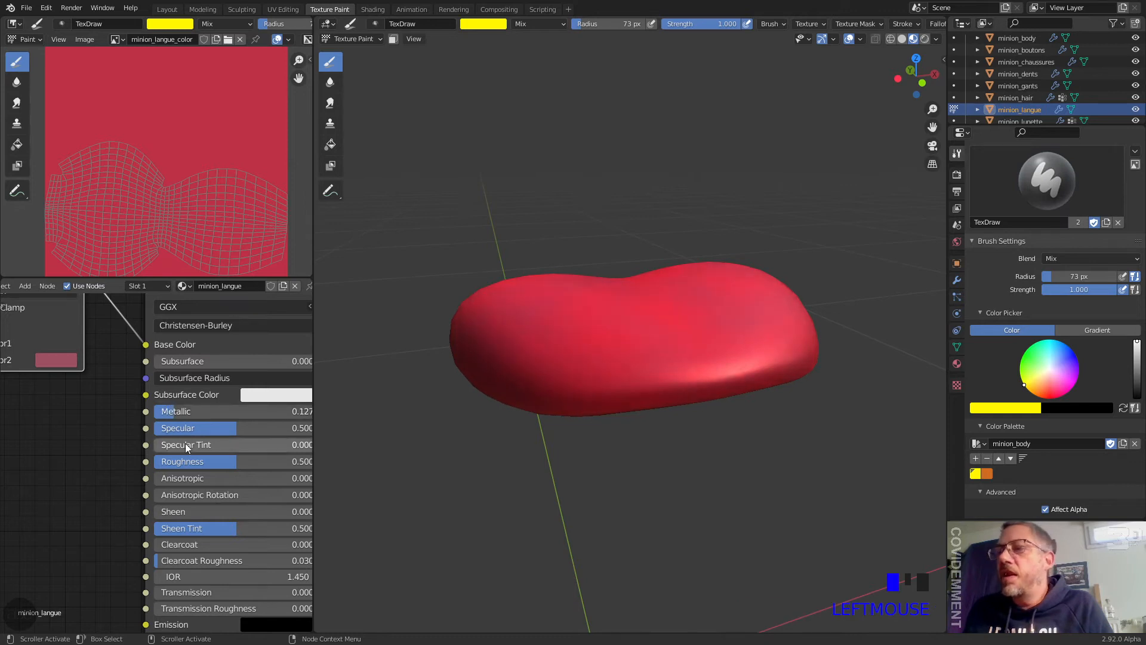
pyautogui.moveTo(222, 461); pyautogui.dragTo(199, 462)
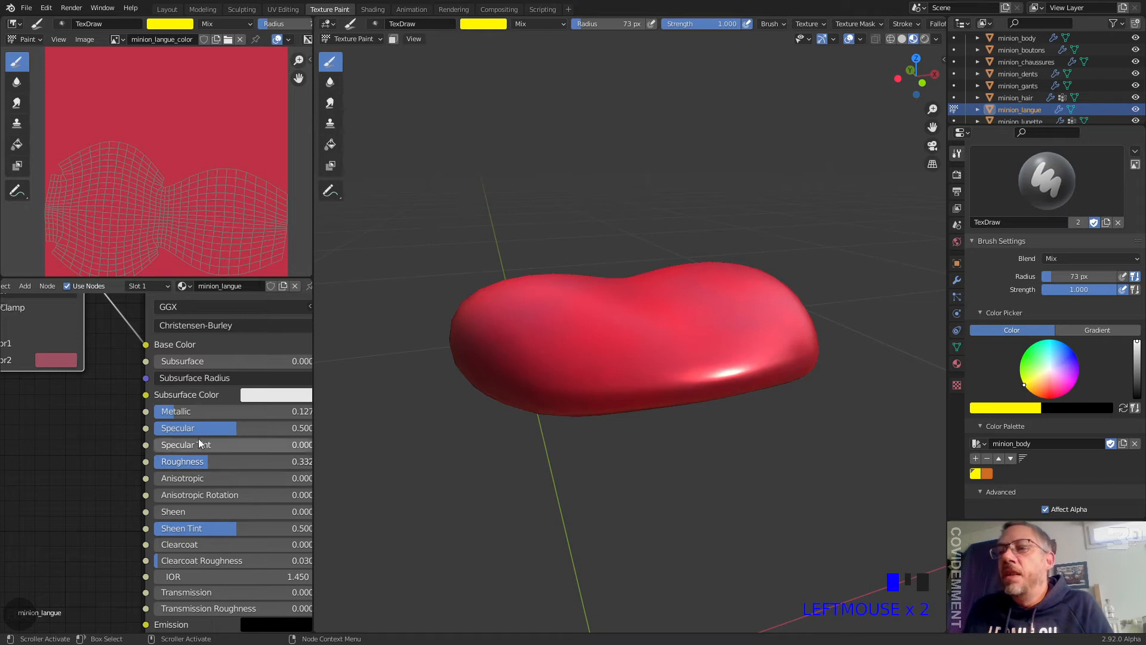
pyautogui.moveTo(235, 429)
pyautogui.mouseDown()
pyautogui.moveTo(157, 428)
pyautogui.moveTo(187, 428)
pyautogui.moveTo(178, 412)
pyautogui.moveTo(225, 411)
pyautogui.moveTo(159, 412)
pyautogui.moveTo(203, 428)
pyautogui.moveTo(201, 462)
pyautogui.moveTo(220, 462)
pyautogui.moveTo(208, 462)
pyautogui.mouseUp()
pyautogui.moveTo(656, 327); pyautogui.dragTo(514, 372, button='middle')
# - Move the Mapping and minion_langue_color nodes up and left, closer beneath the Noise Texture node
pyautogui.scroll(-4, 127, 459)
pyautogui.moveTo(116, 459); pyautogui.dragTo(220, 421, button='middle')
pyautogui.scroll(-7, 163, 465)
pyautogui.moveTo(164, 465); pyautogui.dragTo(229, 490, button='middle')
pyautogui.moveTo(93, 435); pyautogui.dragTo(67, 398)
pyautogui.click(163, 442)
pyautogui.moveTo(158, 424); pyautogui.dragTo(144, 401)
pyautogui.moveTo(192, 483); pyautogui.dragTo(180, 464, button='middle')
# - Duplicate the Noise Texture node below the image node and connect the Texture Coordinate's Generated output to the copy's Vector input
pyautogui.click(113, 303)
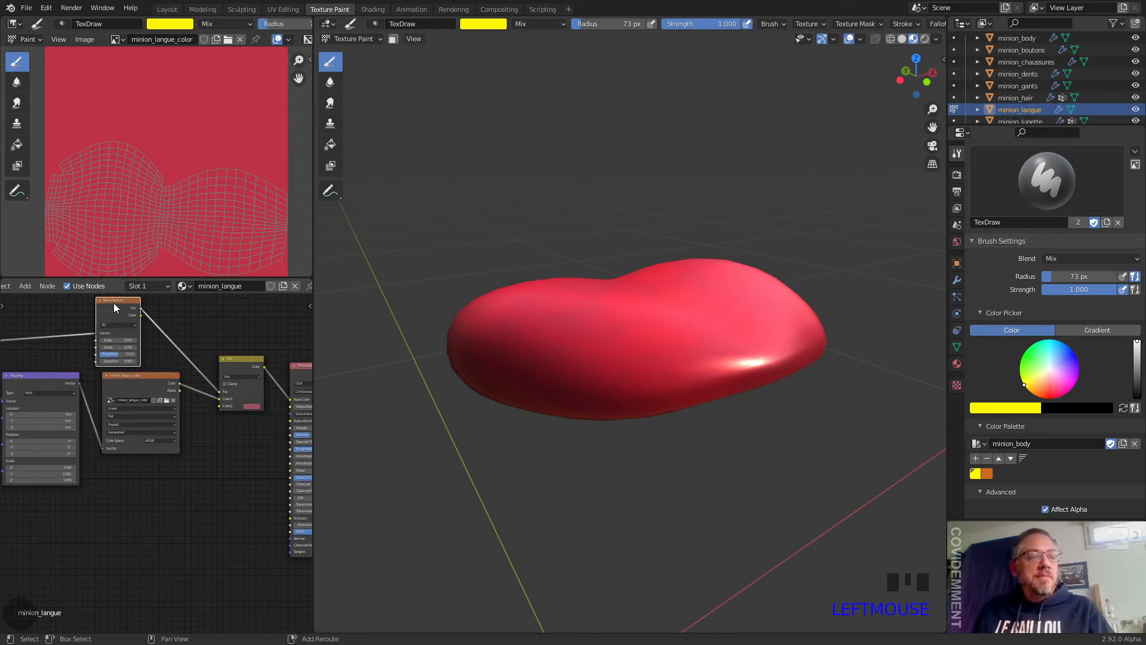
pyautogui.hotkey('shift', 'd')
pyautogui.click(169, 518)
pyautogui.moveTo(179, 480); pyautogui.dragTo(269, 473, button='middle')
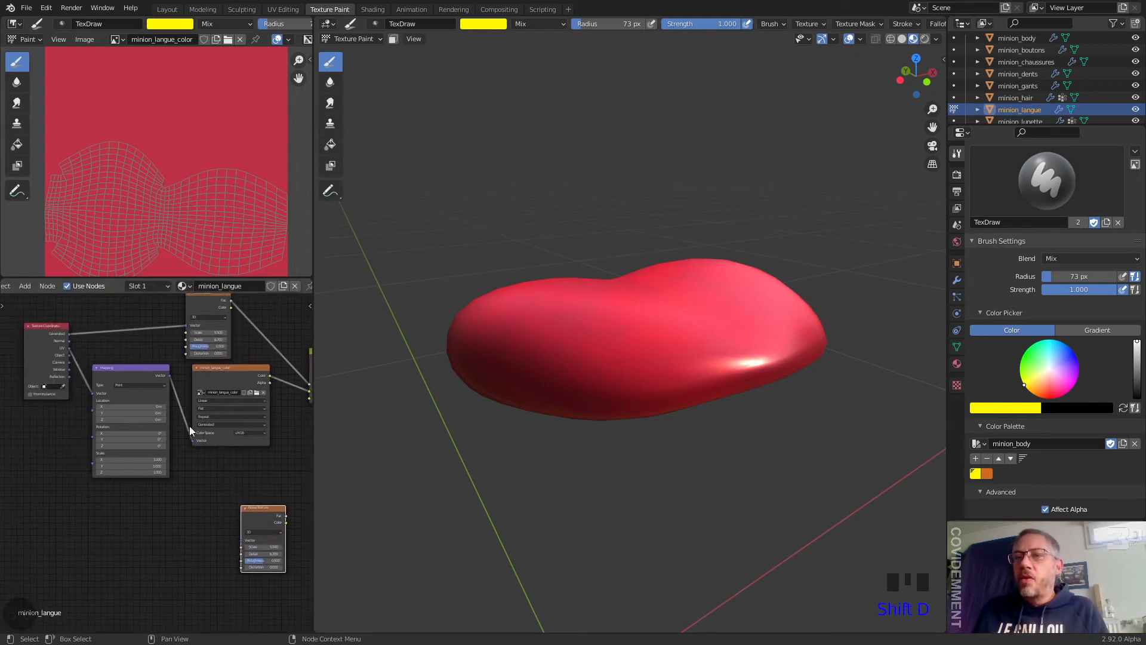
pyautogui.moveTo(68, 340); pyautogui.dragTo(242, 542)
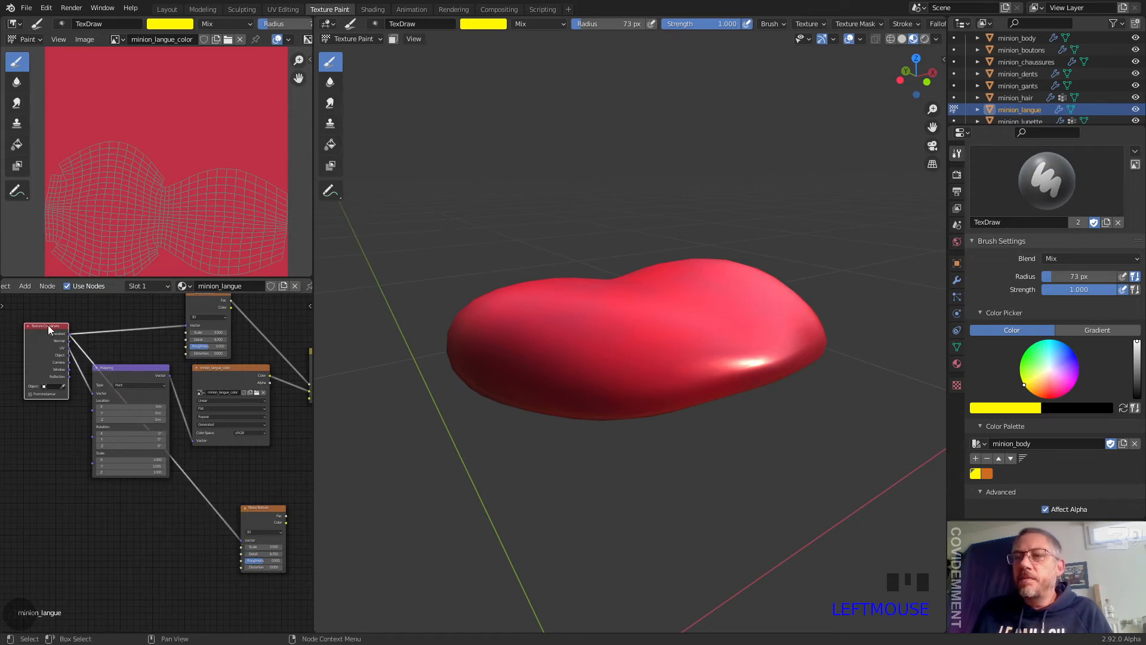
# - Move the duplicated Noise Texture node slightly up and left to free space before the Principled BSDF
pyautogui.moveTo(235, 495); pyautogui.dragTo(108, 425, button='middle')
pyautogui.scroll(6, 185, 423)
pyautogui.moveTo(183, 422); pyautogui.dragTo(164, 497, button='middle')
pyautogui.scroll(1, 143, 509)
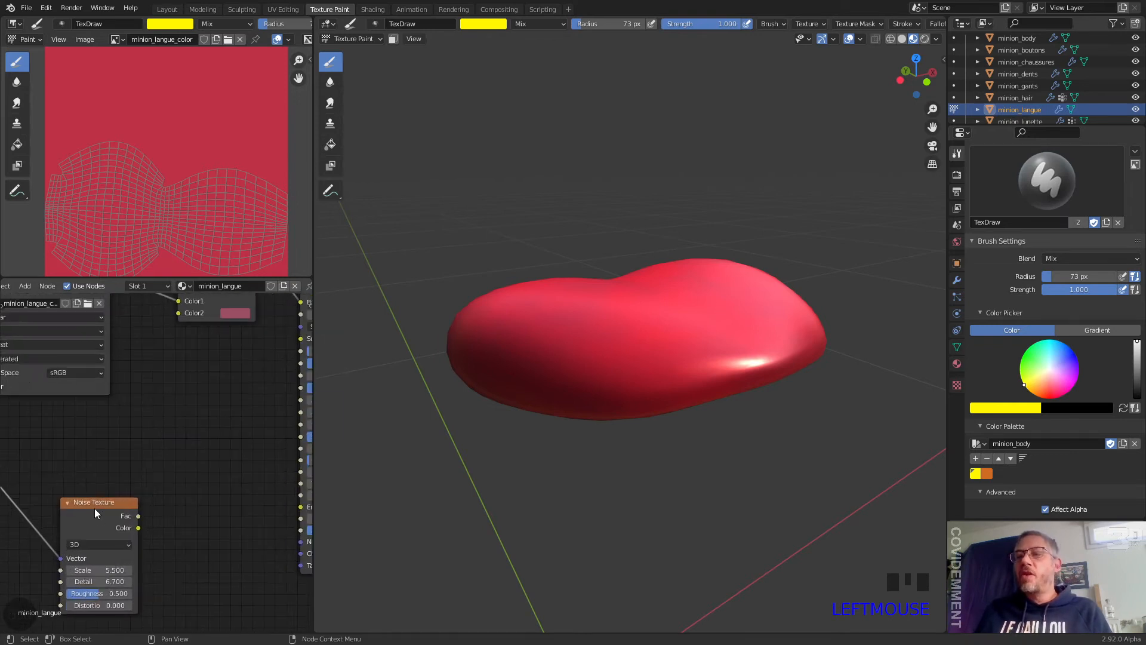
pyautogui.moveTo(95, 508); pyautogui.dragTo(56, 472)
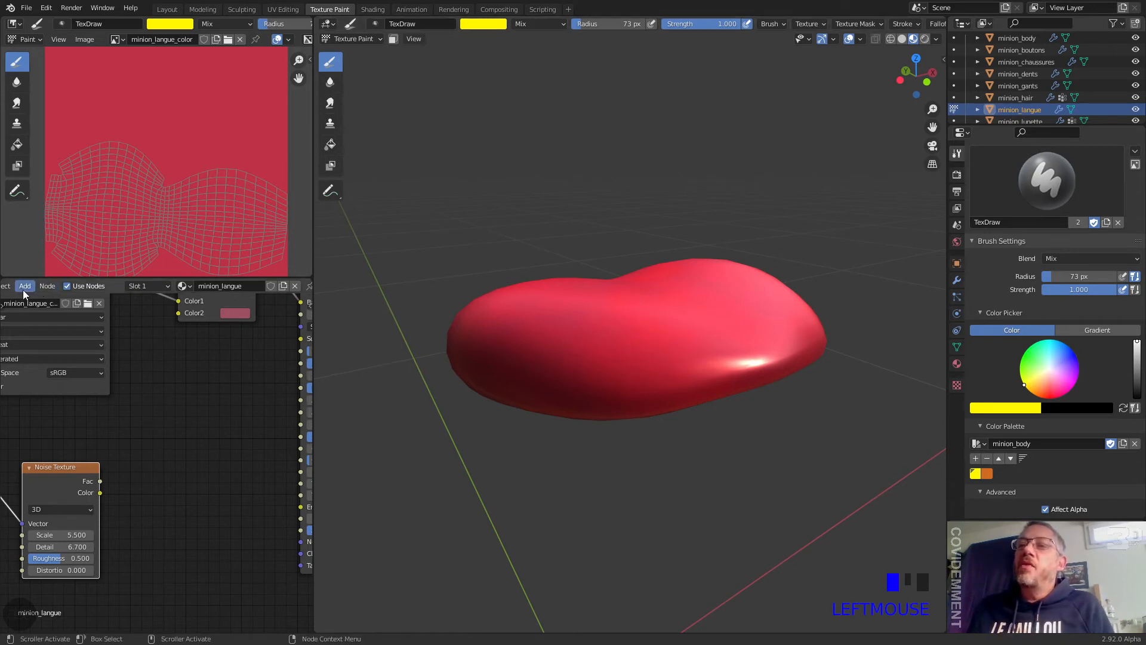
# - Bring the node editor's full header into view and toggle the editor between maximized and normal size
pyautogui.scroll(5, 71, 287)
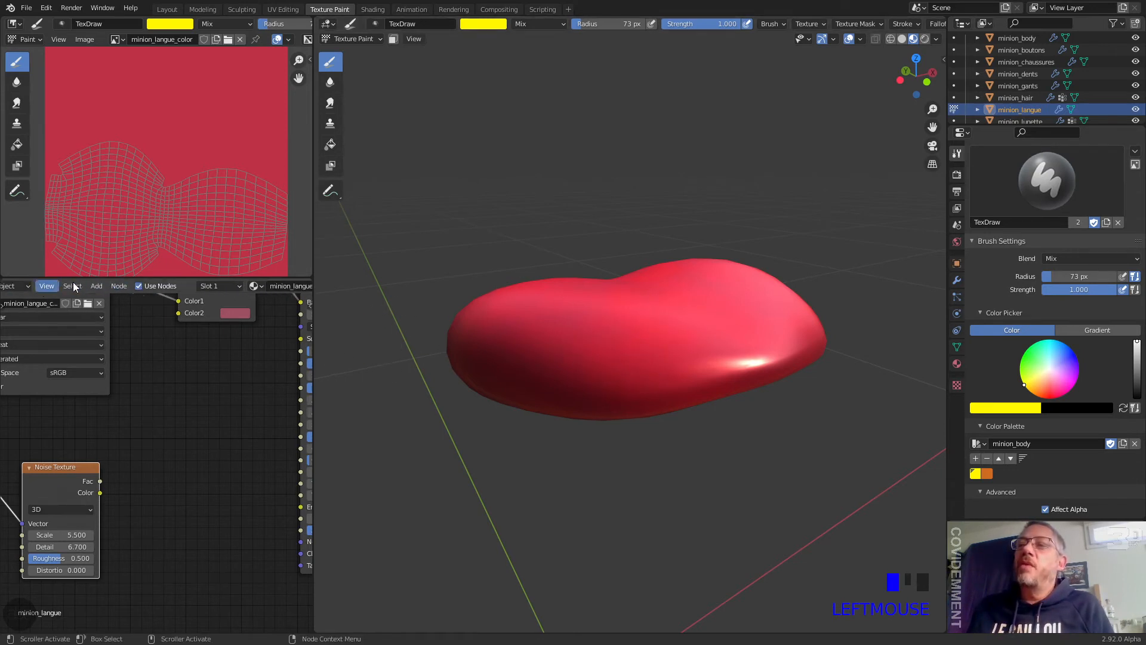
pyautogui.scroll(-5, 75, 287)
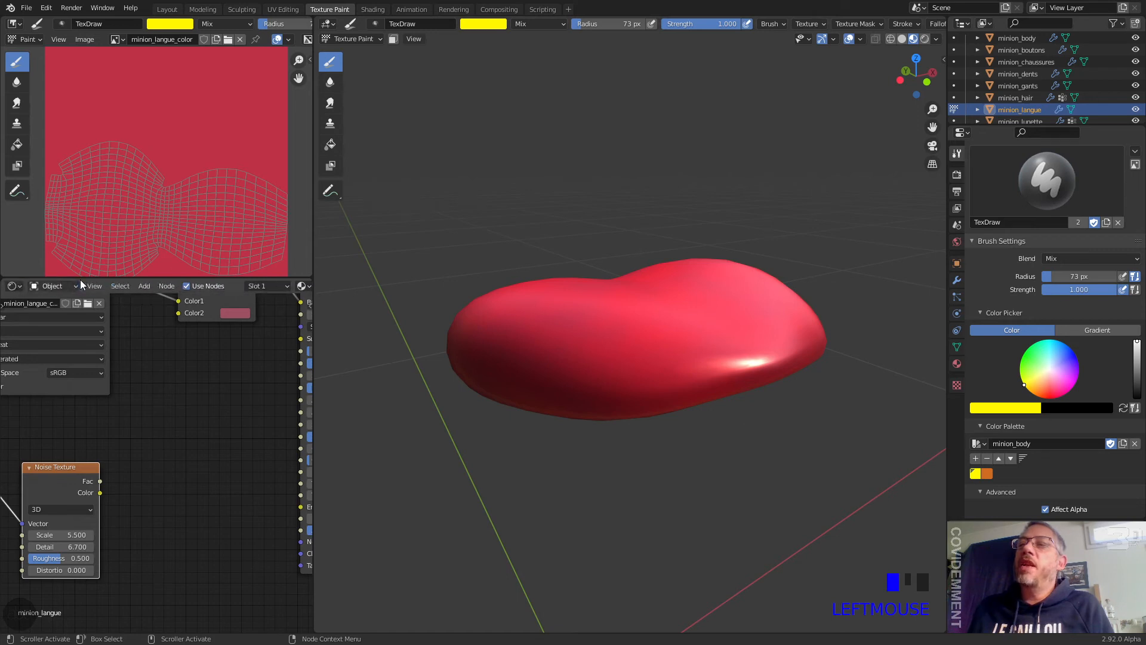
pyautogui.scroll(6, 81, 285)
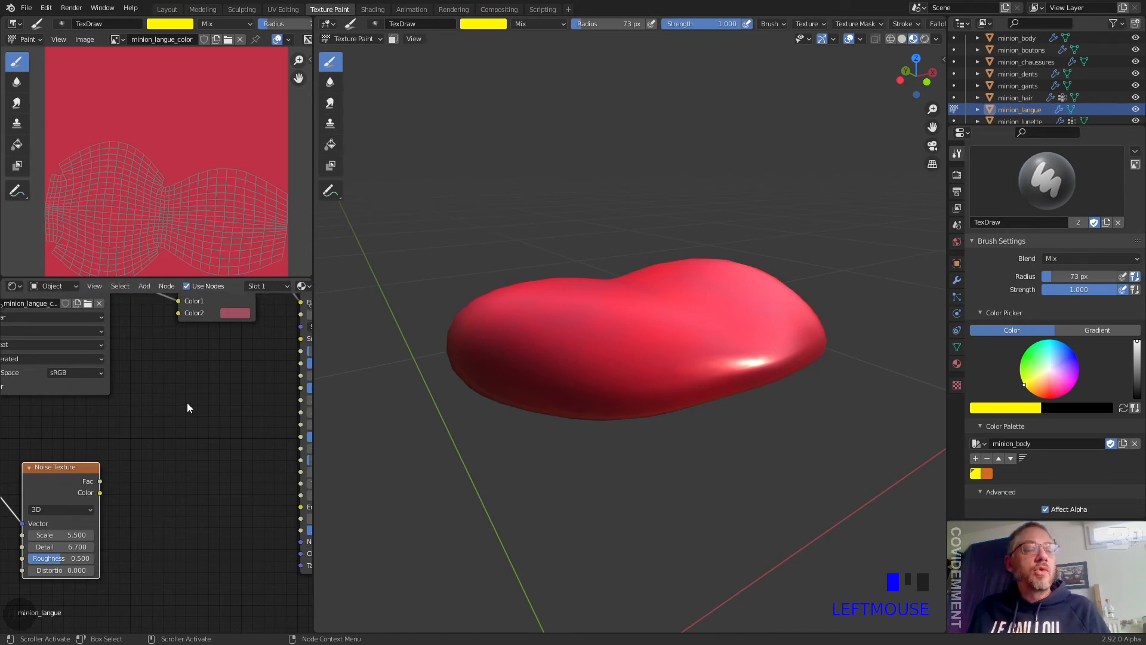
pyautogui.hotkey('ctrl', 'space')
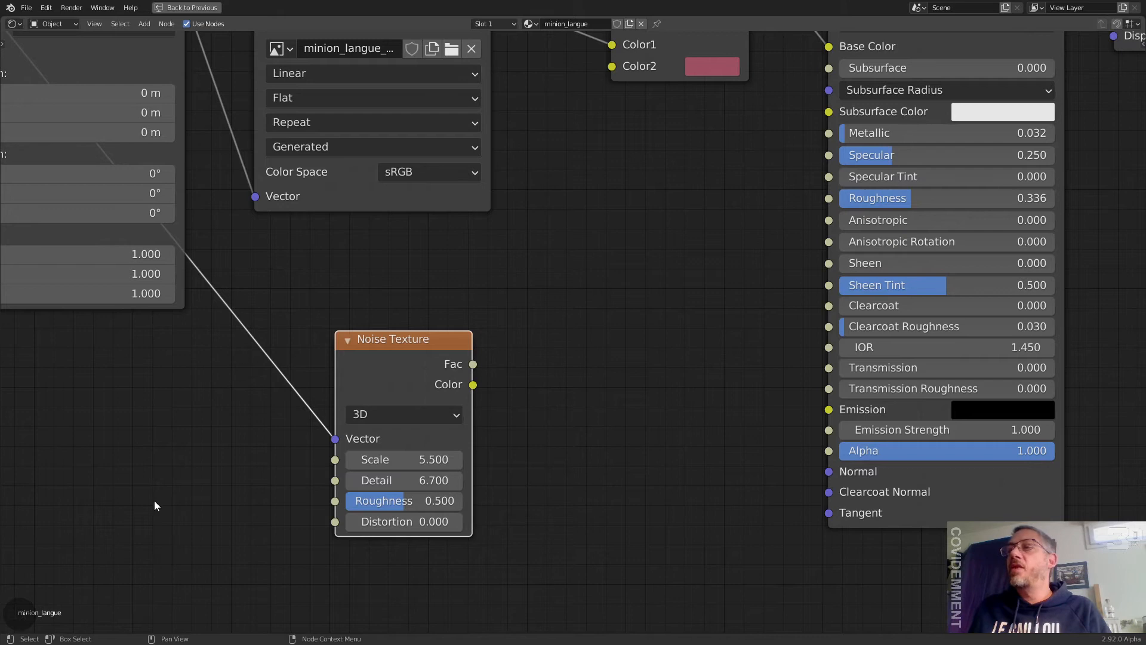
pyautogui.hotkey('ctrl', 'space')
pyautogui.hotkey('ctrl', 'space')
pyautogui.hotkey('ctrl', 'space')
pyautogui.hotkey('ctrl', 'space')
pyautogui.hotkey('ctrl', 'space')
pyautogui.hotkey('ctrl', 'space')
pyautogui.hotkey('ctrl', 'space')
pyautogui.hotkey('ctrl', 'space')
pyautogui.hotkey('ctrl', 'space')
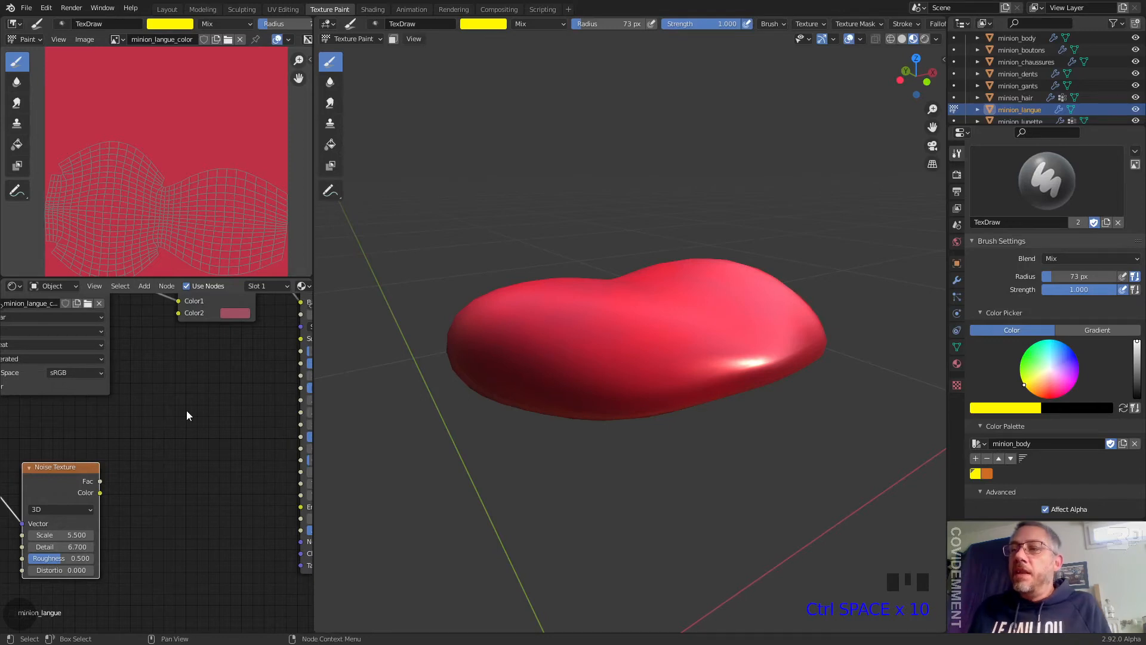
# - Add a Bump node between the duplicated Noise Texture and the Principled BSDF
pyautogui.scroll(-4, 218, 400)
pyautogui.scroll(2, 219, 399)
pyautogui.moveTo(179, 436); pyautogui.dragTo(199, 436, button='middle')
pyautogui.click(144, 287)
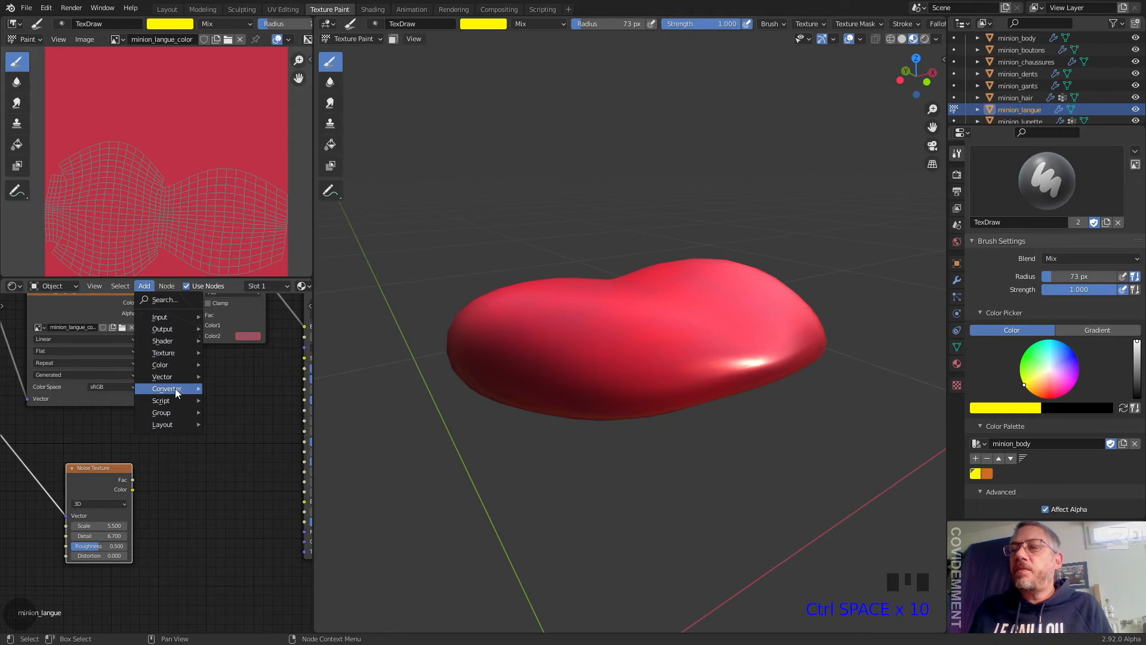
pyautogui.moveTo(171, 381)
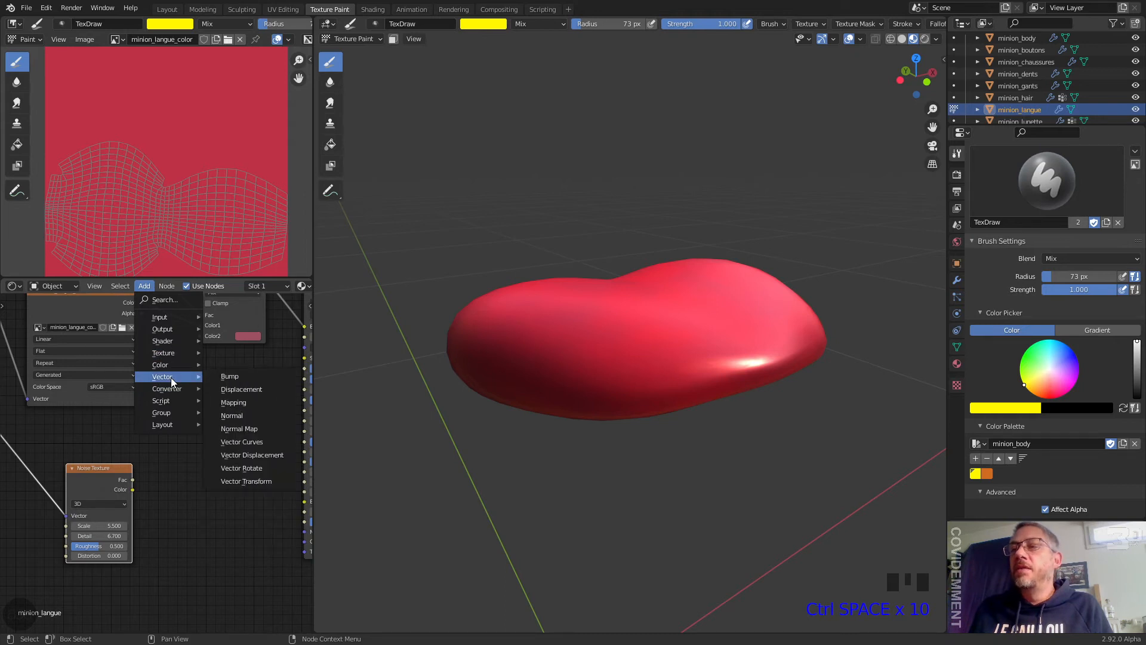
pyautogui.click(237, 375)
pyautogui.click(178, 439)
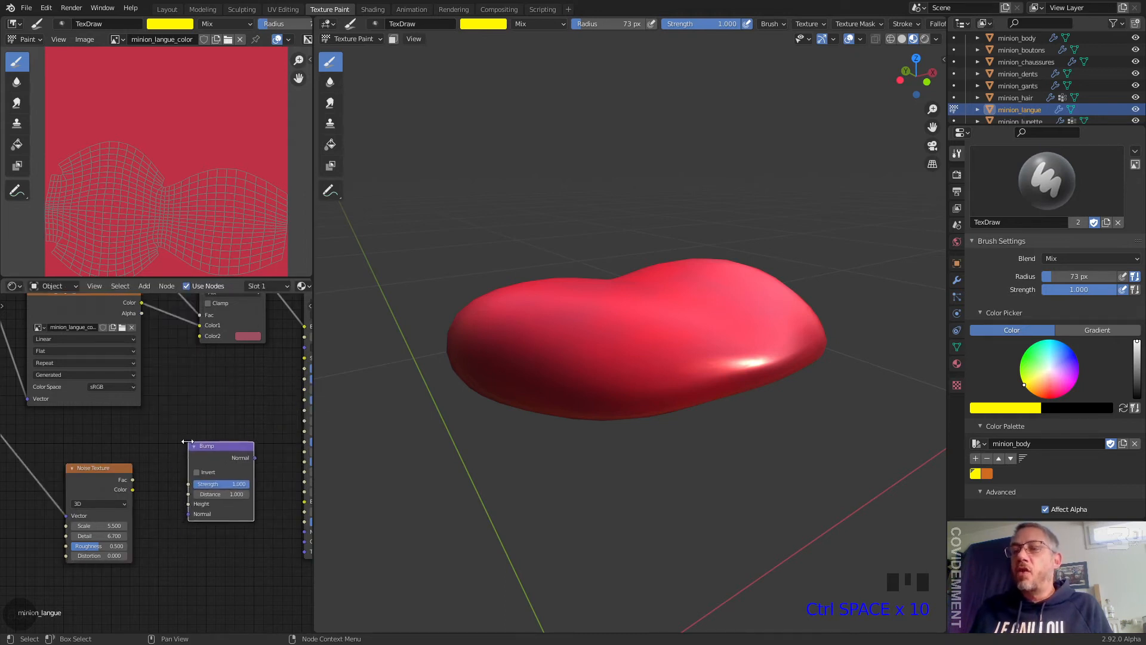
# - Move the lower Noise Texture node slightly away from the Bump node and add an RGB to BW converter node between them
pyautogui.scroll(5, 150, 447)
pyautogui.moveTo(30, 467); pyautogui.dragTo(60, 463, button='middle')
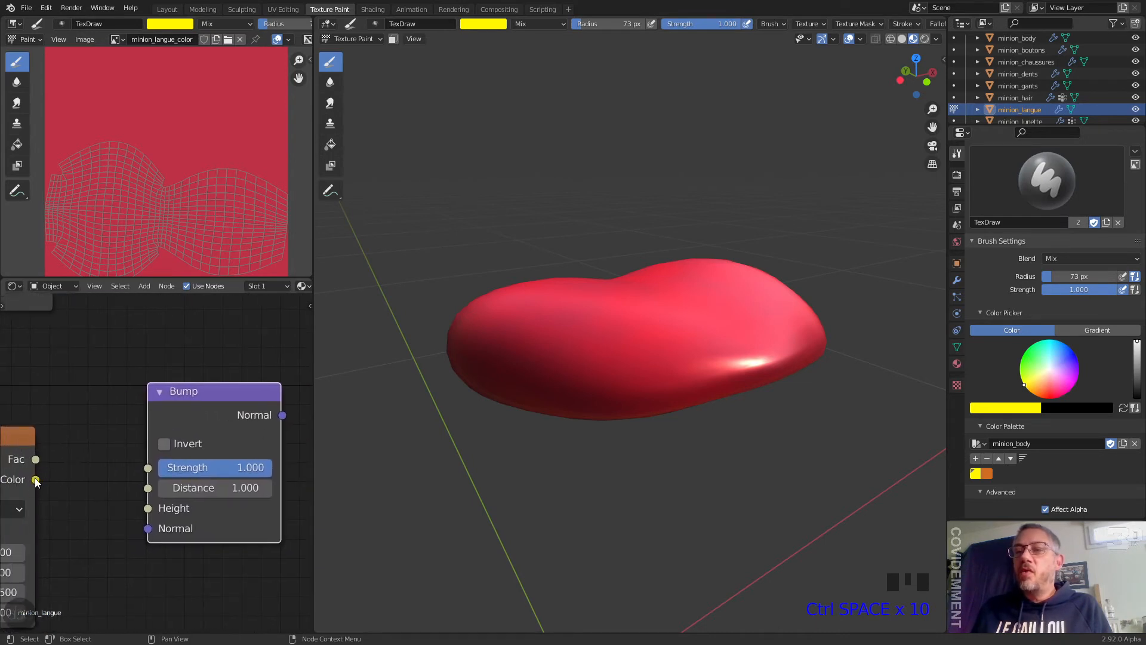
pyautogui.moveTo(36, 483); pyautogui.dragTo(200, 471, button='middle')
pyautogui.moveTo(101, 431); pyautogui.dragTo(84, 409)
pyautogui.scroll(-3, 182, 430)
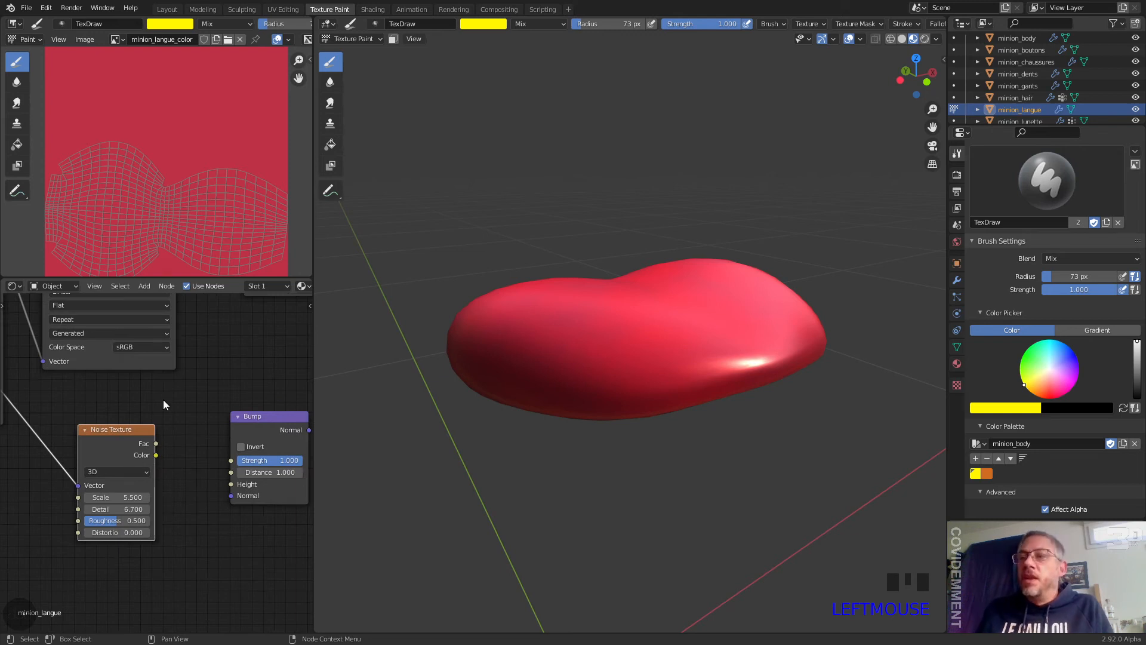
pyautogui.click(144, 287)
pyautogui.moveTo(170, 386)
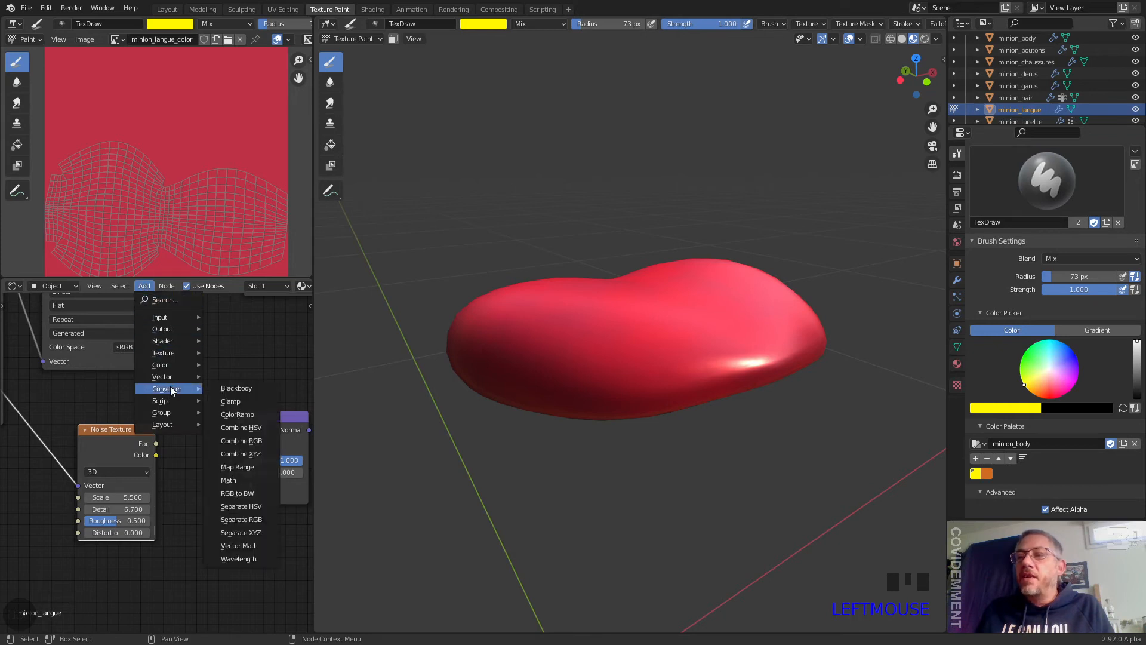
pyautogui.click(248, 492)
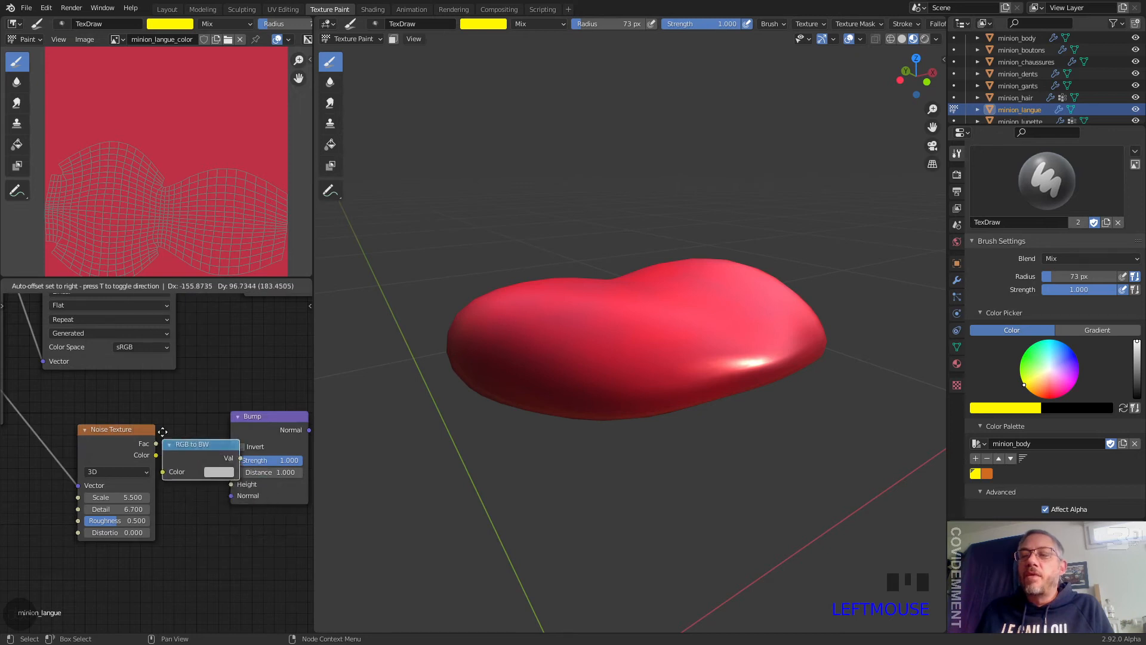
pyautogui.click(162, 393)
# - Connect the lower Noise Texture's Color to the RGB to BW node, and its Val output to the Bump's Height input
pyautogui.moveTo(127, 439); pyautogui.dragTo(37, 445)
pyautogui.moveTo(215, 395); pyautogui.dragTo(160, 440)
pyautogui.moveTo(66, 461); pyautogui.dragTo(107, 471)
pyautogui.moveTo(145, 501); pyautogui.dragTo(104, 507, button='middle')
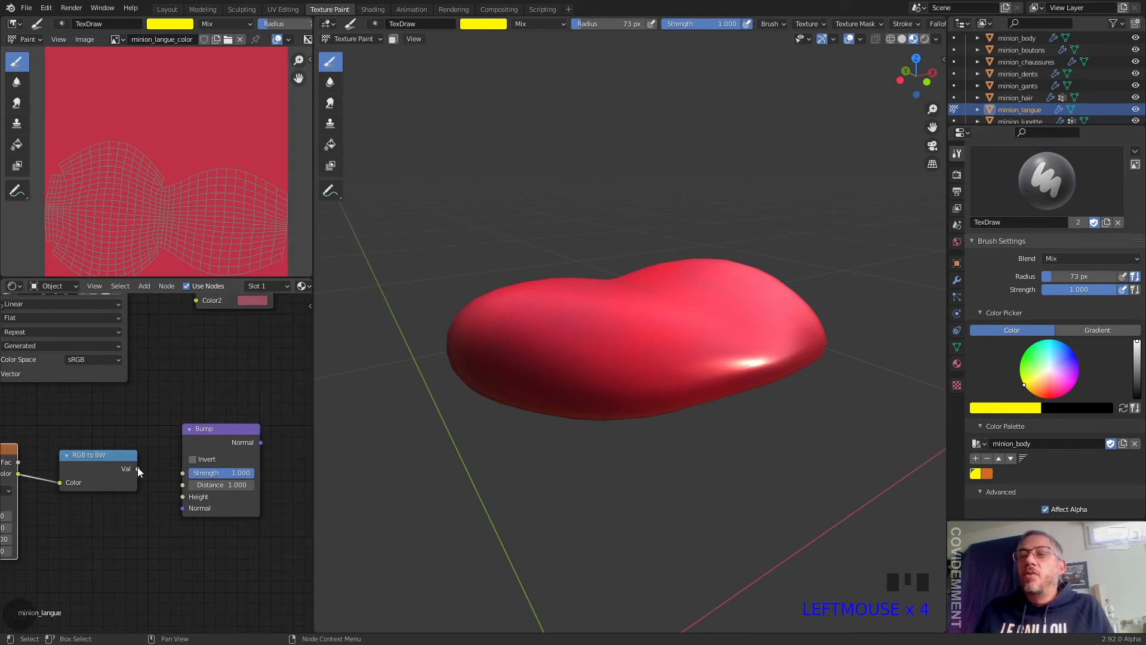
pyautogui.moveTo(138, 469); pyautogui.dragTo(190, 501)
# - Set the lower Noise Texture's Scale to 17.6
pyautogui.moveTo(133, 410); pyautogui.dragTo(216, 353, button='middle')
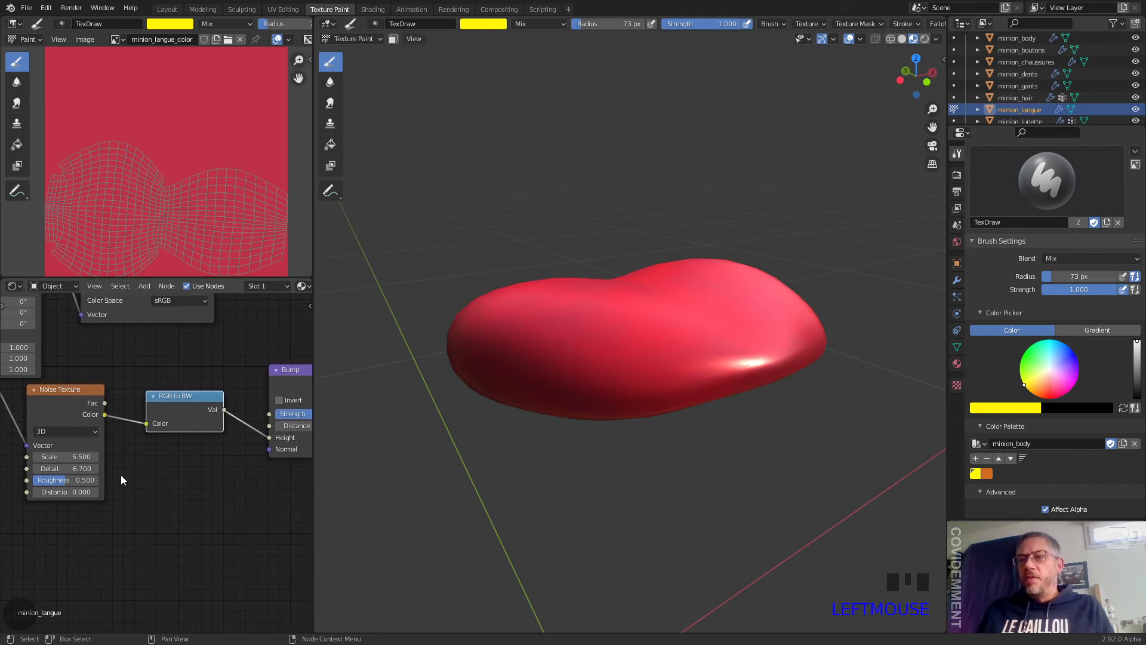
pyautogui.moveTo(606, 361); pyautogui.dragTo(580, 395, button='middle')
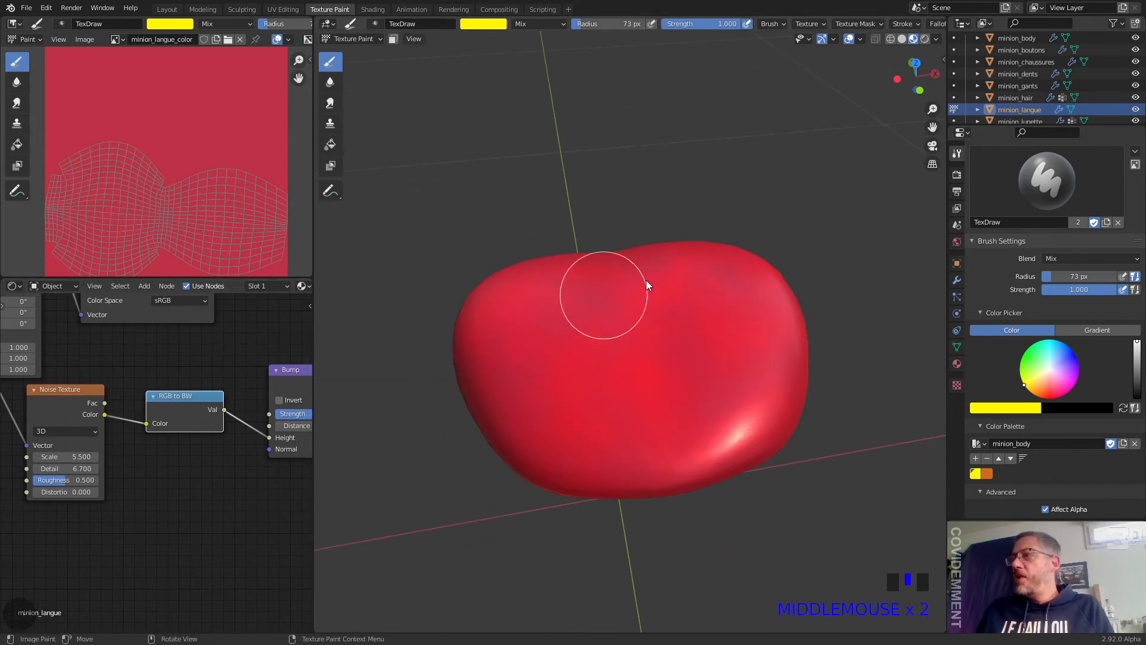
pyautogui.scroll(2, 112, 475)
pyautogui.moveTo(151, 494); pyautogui.dragTo(0, 487, button='middle')
pyautogui.moveTo(171, 489); pyautogui.dragTo(173, 489)
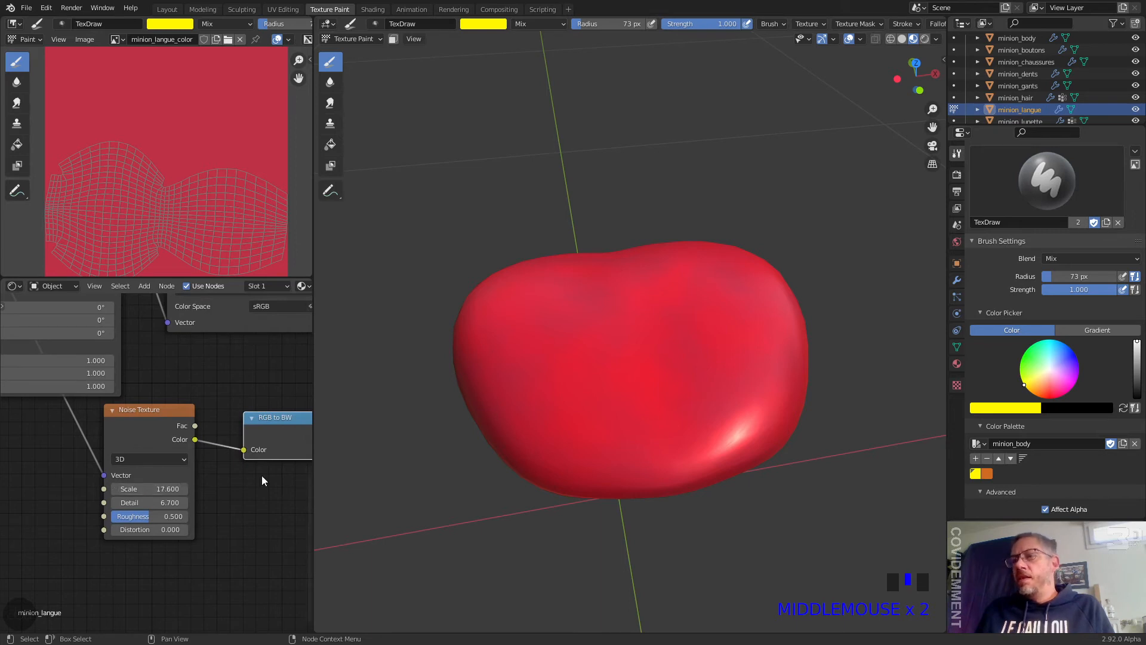
# - Connect the Bump node's Normal output to the Principled BSDF's Normal input
pyautogui.moveTo(261, 481); pyautogui.dragTo(102, 499, button='middle')
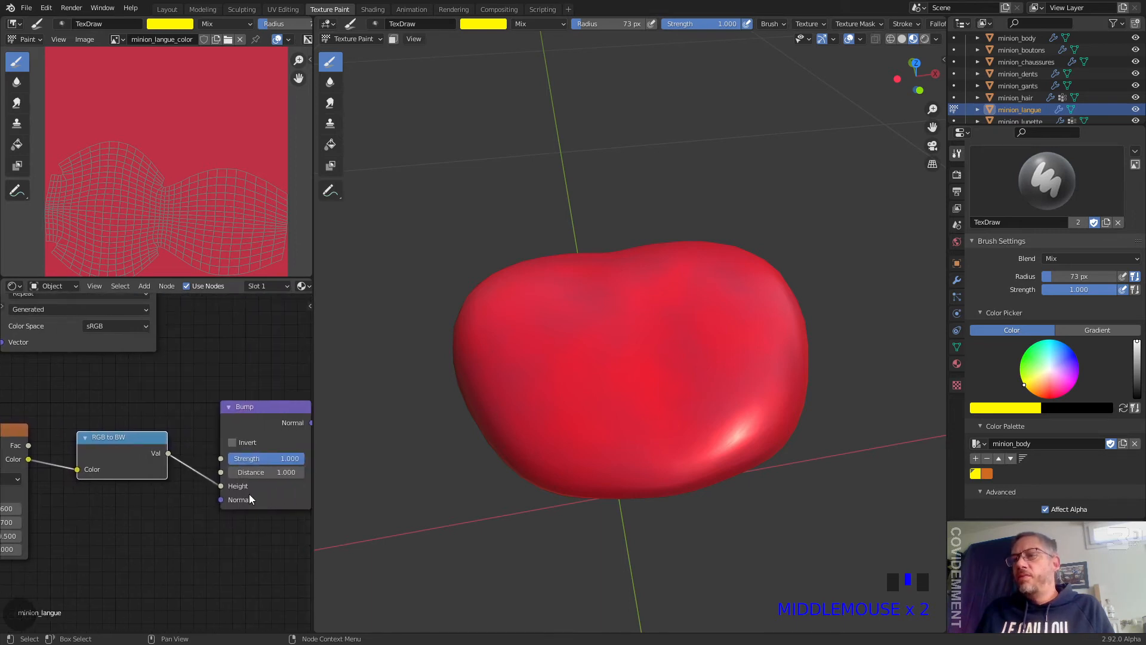
pyautogui.moveTo(605, 409); pyautogui.dragTo(546, 412, button='middle')
pyautogui.moveTo(154, 516); pyautogui.dragTo(10, 539, button='middle')
pyautogui.moveTo(112, 430); pyautogui.dragTo(169, 470)
pyautogui.moveTo(237, 555); pyautogui.dragTo(236, 549)
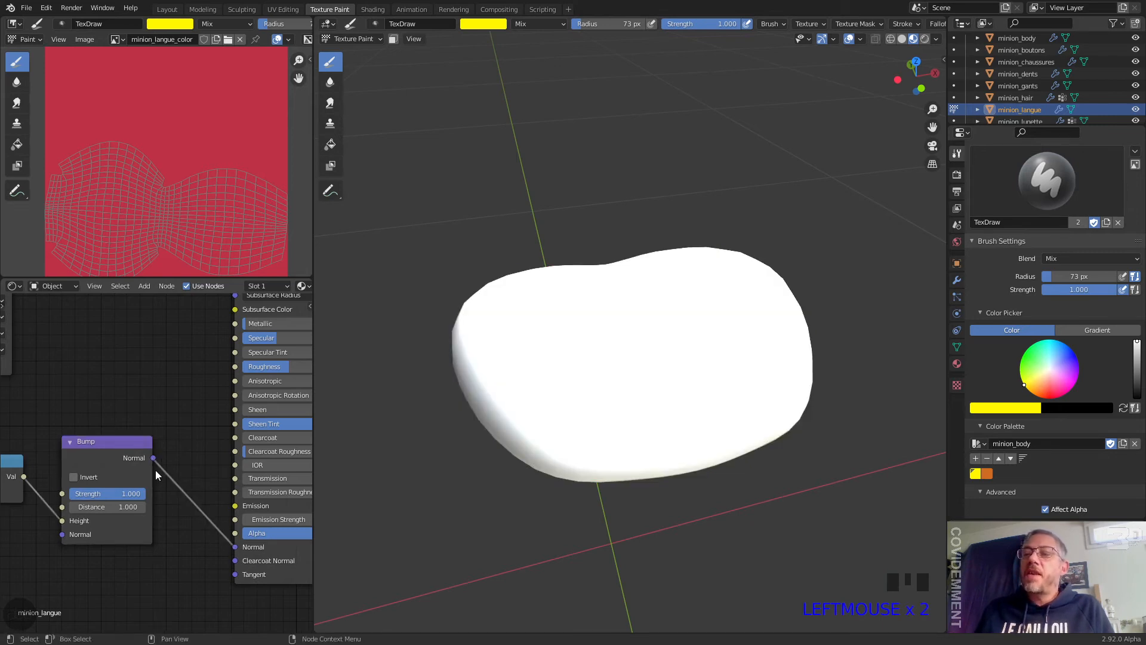
# - Set the Bump node's Strength to 0.058
pyautogui.moveTo(511, 418)
pyautogui.mouseDown(button='middle')
pyautogui.moveTo(635, 346)
pyautogui.moveTo(615, 325)
pyautogui.moveTo(717, 320)
pyautogui.mouseUp(button='middle')
pyautogui.scroll(5, 614, 314)
pyautogui.moveTo(128, 559); pyautogui.dragTo(201, 562, button='middle')
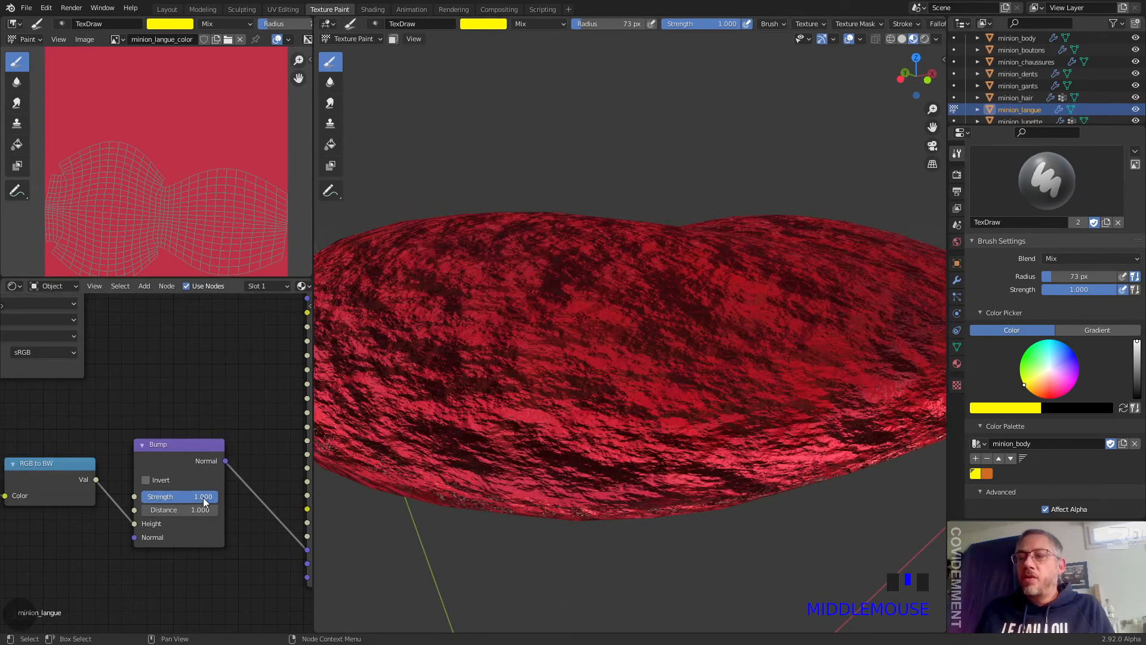
pyautogui.moveTo(212, 496); pyautogui.dragTo(146, 496)
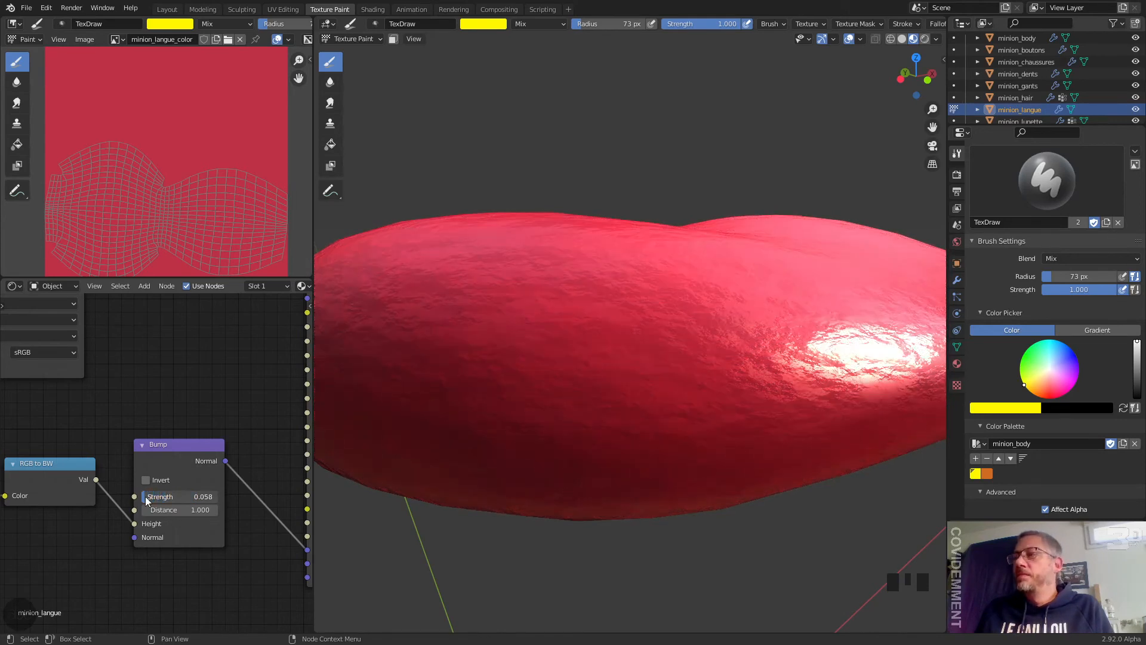
# - Set the lower Noise Texture's Scale to 194.7 and Detail to 0.6, checking the relief on the tongue
pyautogui.moveTo(79, 420); pyautogui.dragTo(346, 380, button='middle')
pyautogui.moveTo(179, 509)
pyautogui.mouseDown()
pyautogui.moveTo(150, 509)
pyautogui.moveTo(197, 496)
pyautogui.moveTo(353, 496)
pyautogui.mouseUp()
pyautogui.moveTo(471, 365); pyautogui.dragTo(627, 358, button='middle')
pyautogui.scroll(-3, 612, 366)
pyautogui.scroll(4, 588, 418)
pyautogui.moveTo(589, 418); pyautogui.dragTo(582, 391, button='middle')
pyautogui.scroll(2, 650, 442)
pyautogui.scroll(-2, 660, 484)
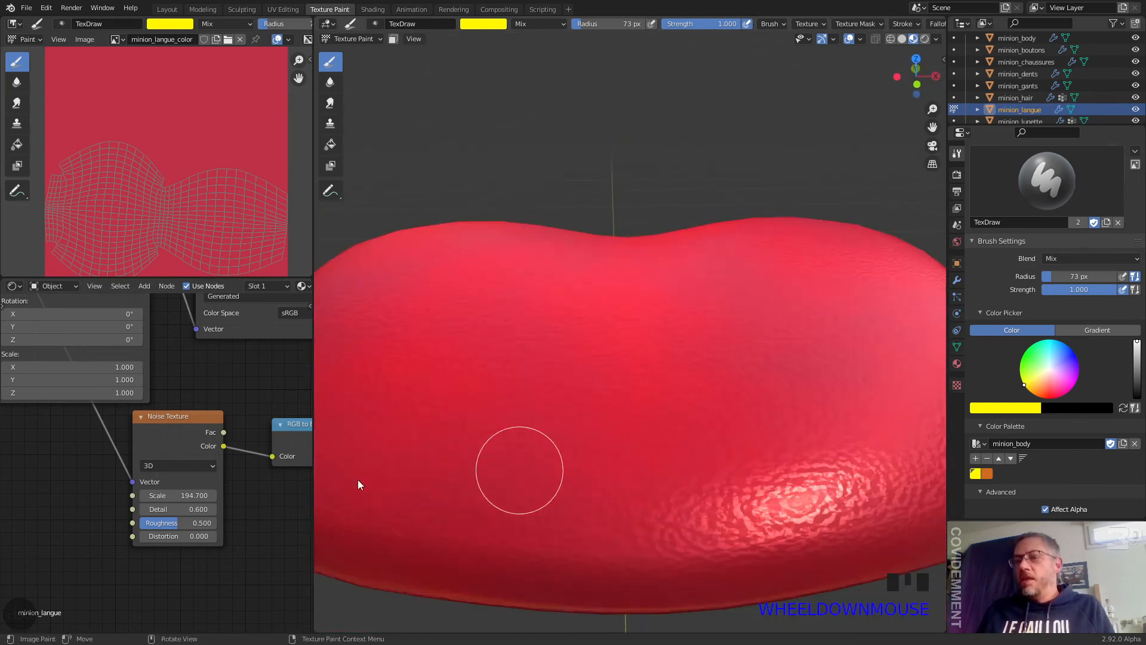
# - Set the lower Noise Texture's Roughness to 0.4 and Scale to 233.6, and check the tongue's surface from several angles
pyautogui.scroll(-1, 188, 477)
pyautogui.moveTo(179, 518); pyautogui.dragTo(206, 494)
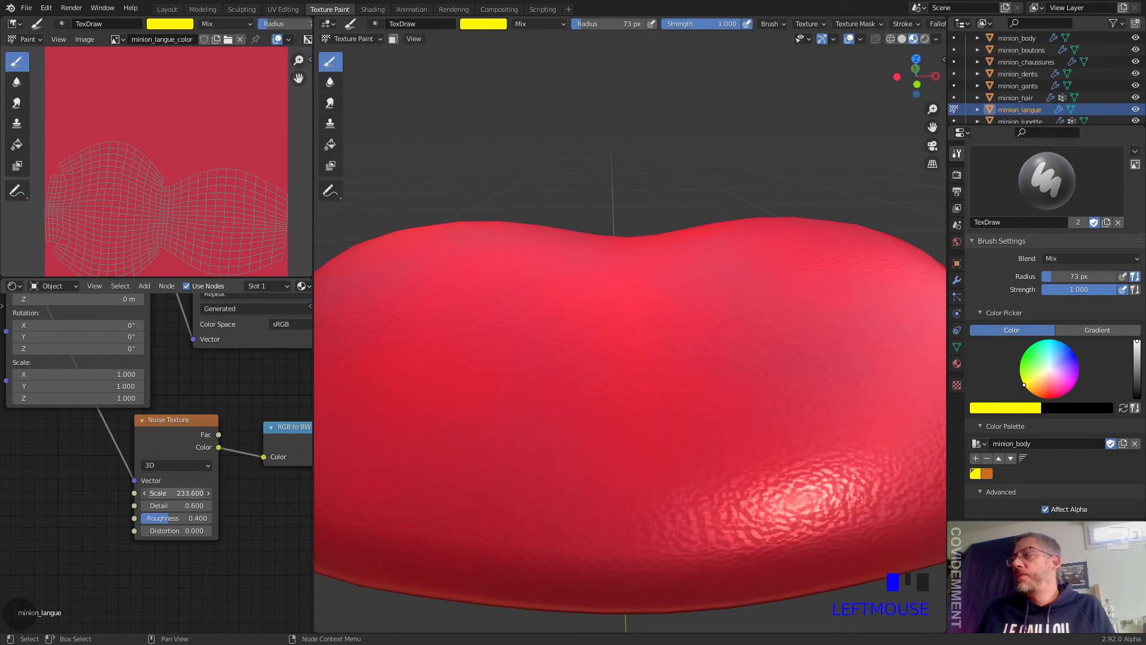
pyautogui.scroll(-2, 672, 310)
pyautogui.moveTo(671, 310)
pyautogui.mouseDown(button='middle')
pyautogui.moveTo(597, 373)
pyautogui.moveTo(609, 428)
pyautogui.moveTo(653, 431)
pyautogui.moveTo(640, 428)
pyautogui.moveTo(741, 391)
pyautogui.moveTo(726, 384)
pyautogui.moveTo(757, 356)
pyautogui.mouseUp(button='middle')
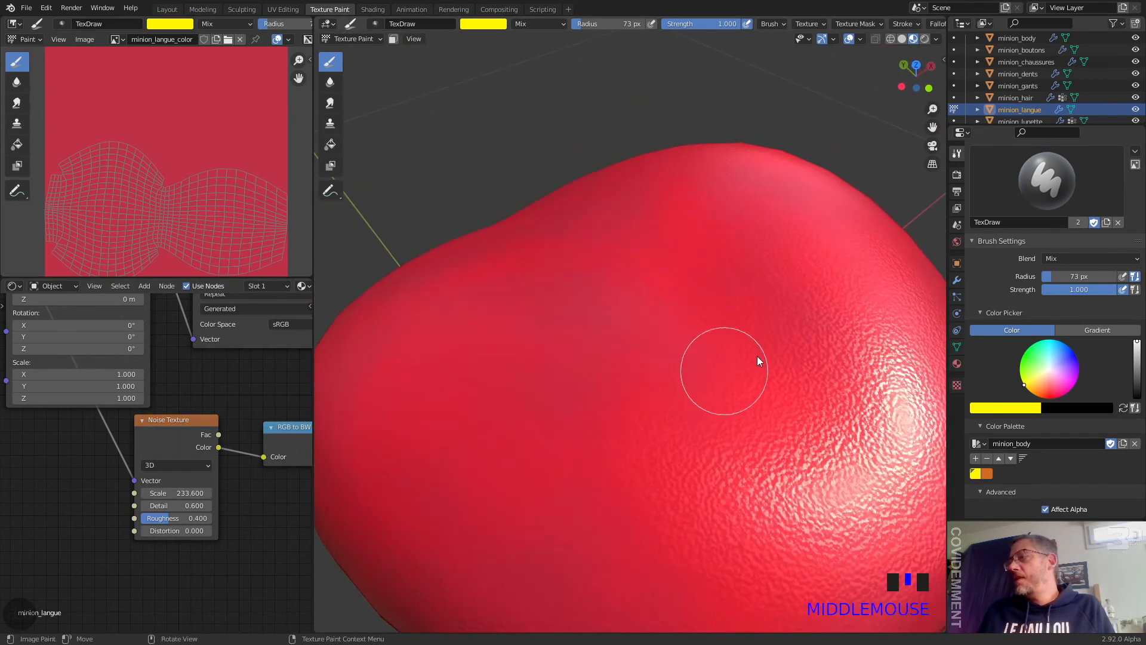
pyautogui.scroll(-5, 747, 511)
pyautogui.moveTo(743, 507); pyautogui.dragTo(694, 520, button='middle')
pyautogui.scroll(3, 586, 281)
pyautogui.scroll(-6, 237, 447)
# - Reroute the minion_langue_color image's Color output from the Mix node directly to the Principled BSDF's Base Color
pyautogui.moveTo(180, 412); pyautogui.dragTo(54, 538, button='middle')
pyautogui.scroll(-1, 160, 530)
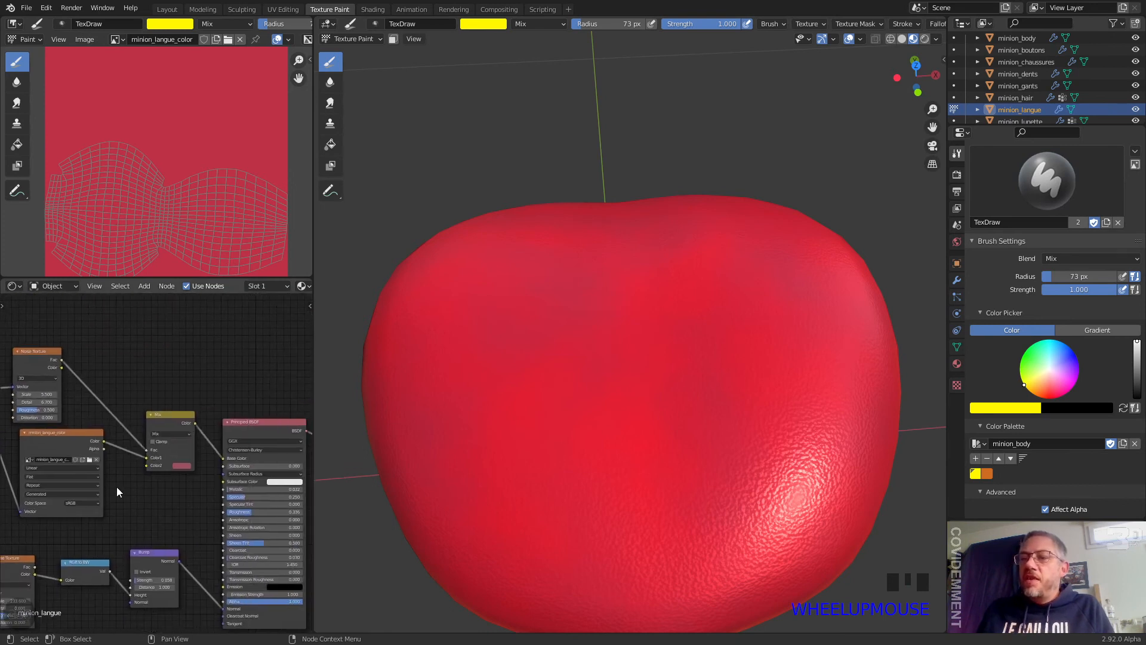
pyautogui.scroll(2, 128, 474)
pyautogui.moveTo(140, 456); pyautogui.dragTo(266, 457)
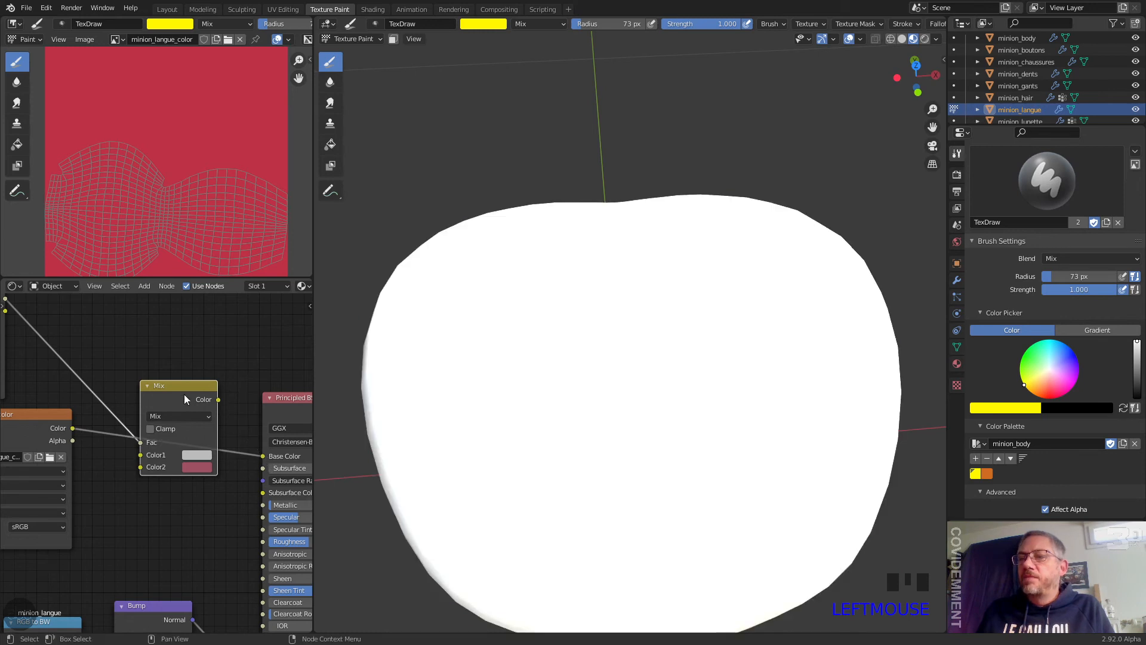
# - Delete the Mix node and the upper Noise Texture node
pyautogui.scroll(-2, 184, 394)
pyautogui.scroll(-2, 163, 385)
pyautogui.moveTo(163, 386); pyautogui.dragTo(333, 394, button='middle')
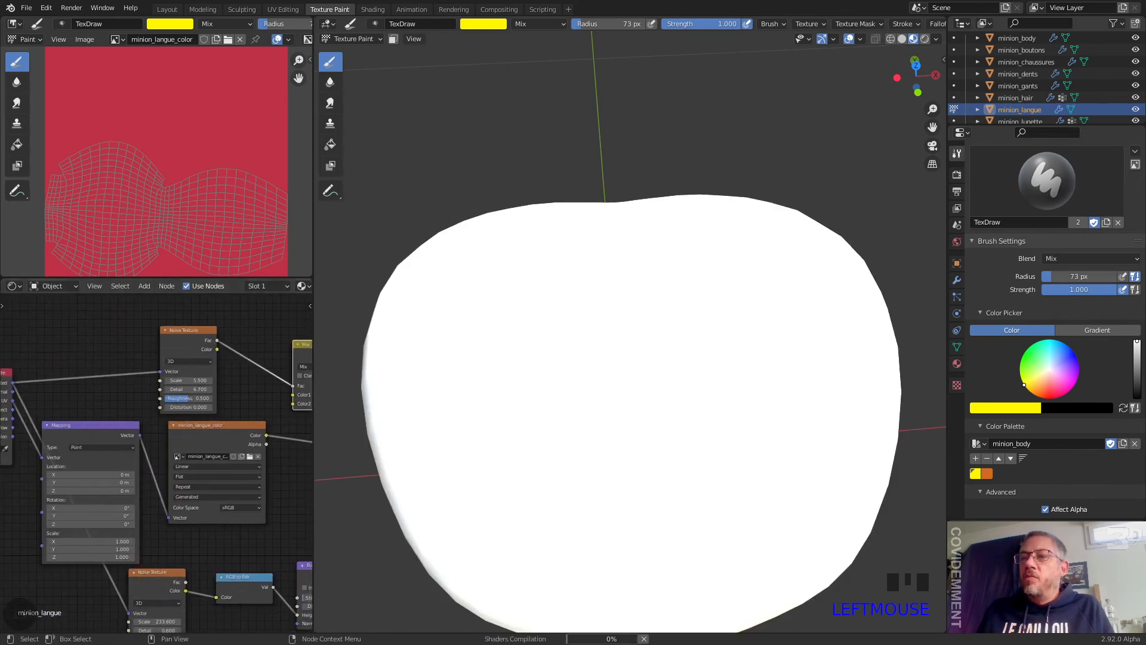
pyautogui.moveTo(147, 366); pyautogui.dragTo(44, 448, button='middle')
pyautogui.moveTo(37, 369); pyautogui.dragTo(78, 447)
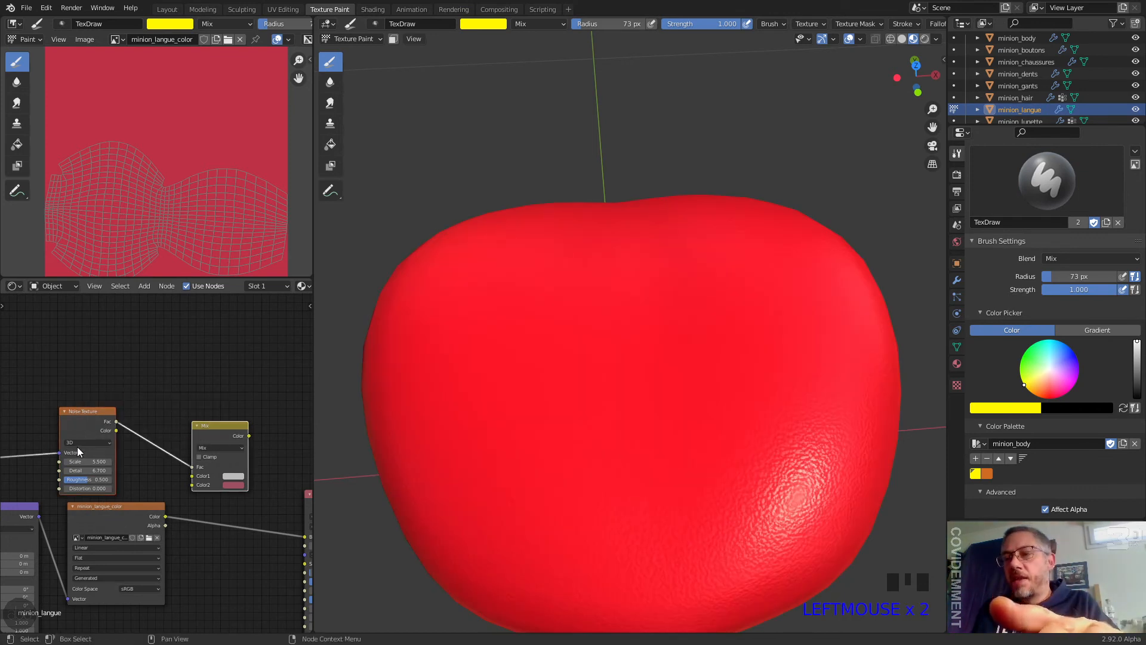
pyautogui.press('Delete')
# - Save the painted image as minion_langue_color.png in the textures folder
pyautogui.moveTo(148, 387); pyautogui.dragTo(253, 353, button='middle')
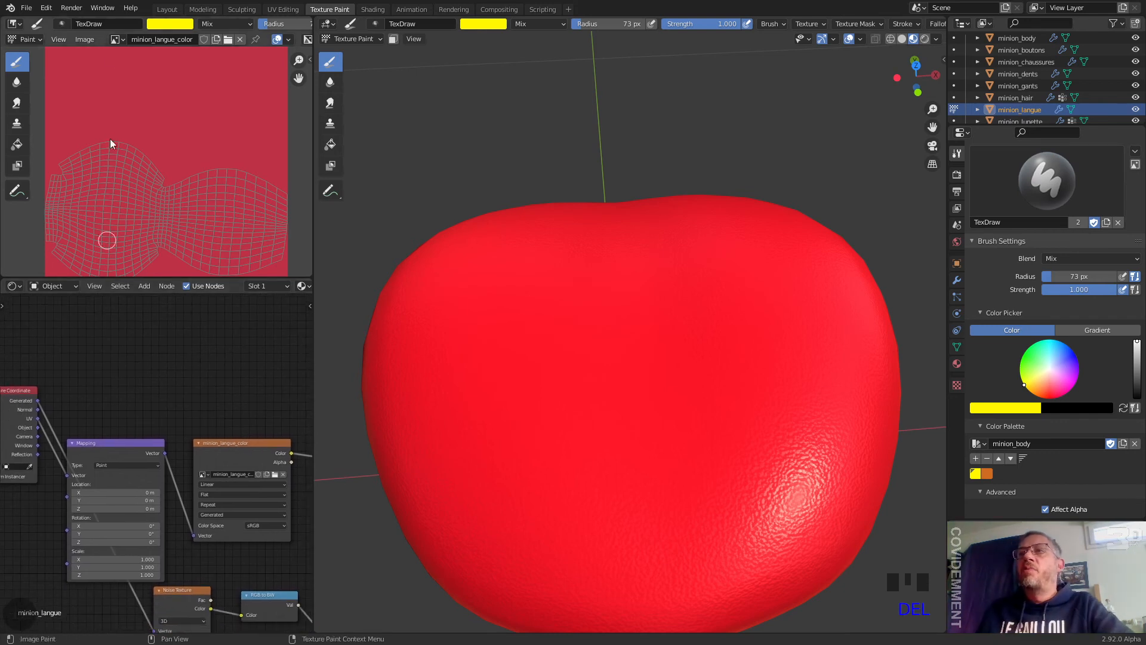
pyautogui.click(78, 40)
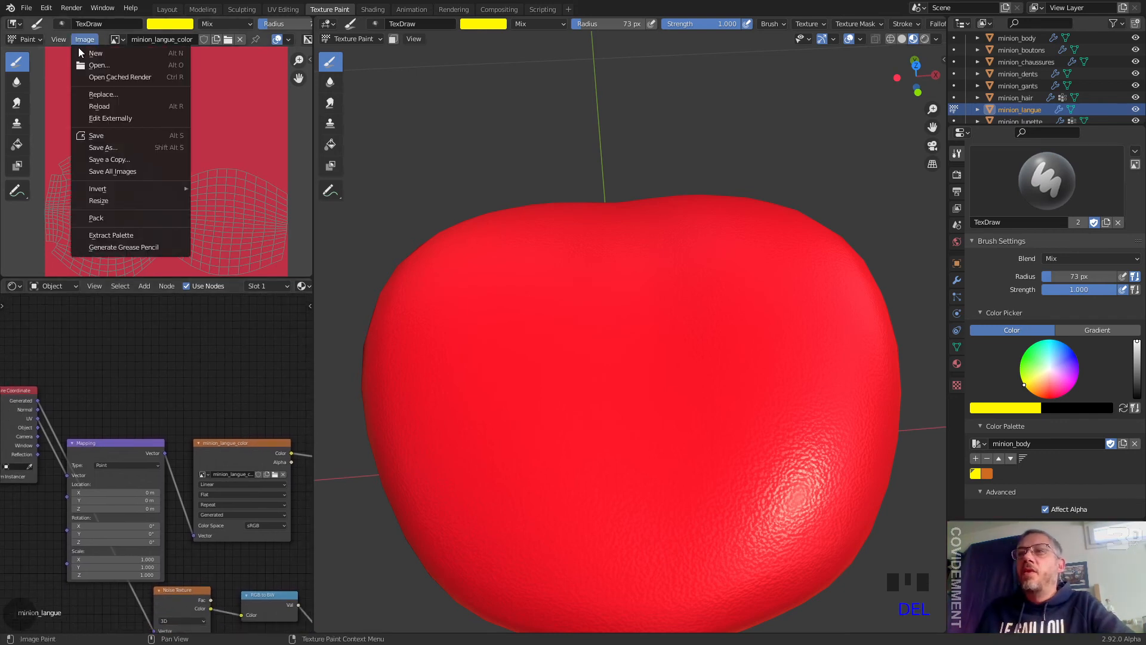
pyautogui.click(112, 137)
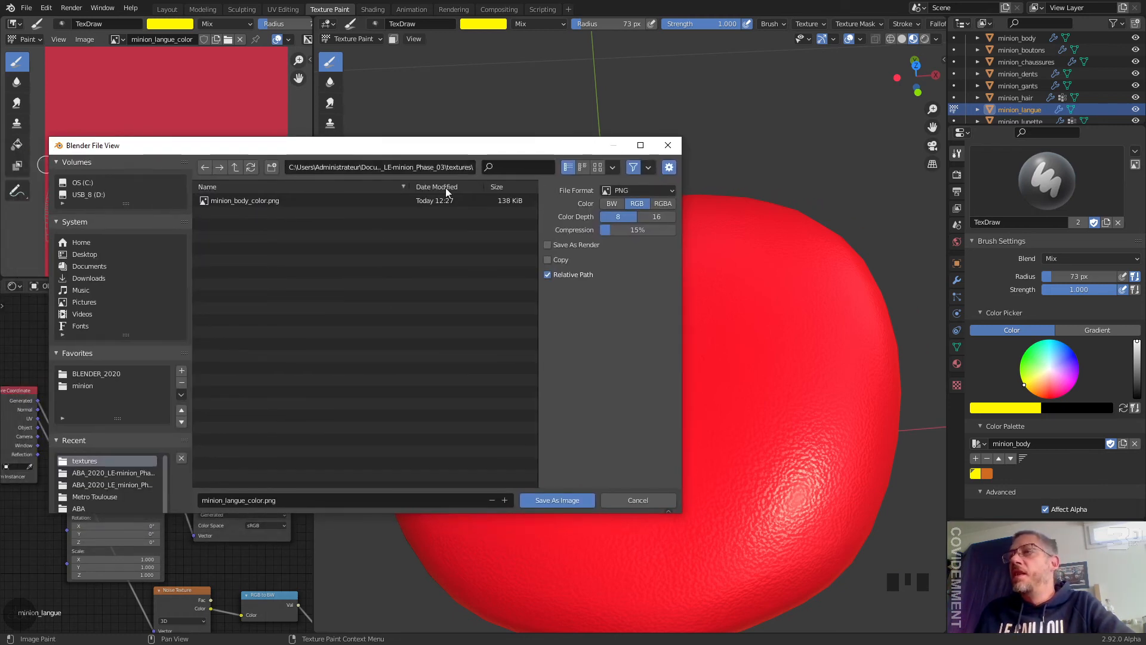
pyautogui.click(550, 500)
# - Move the Texture Coordinate node down to the level of the remaining Noise Texture node
pyautogui.scroll(-2, 506, 373)
pyautogui.moveTo(507, 374); pyautogui.dragTo(537, 399, button='middle')
pyautogui.moveTo(107, 425); pyautogui.dragTo(141, 353, button='middle')
pyautogui.moveTo(49, 321); pyautogui.dragTo(0, 391)
pyautogui.moveTo(309, 392); pyautogui.dragTo(294, 554)
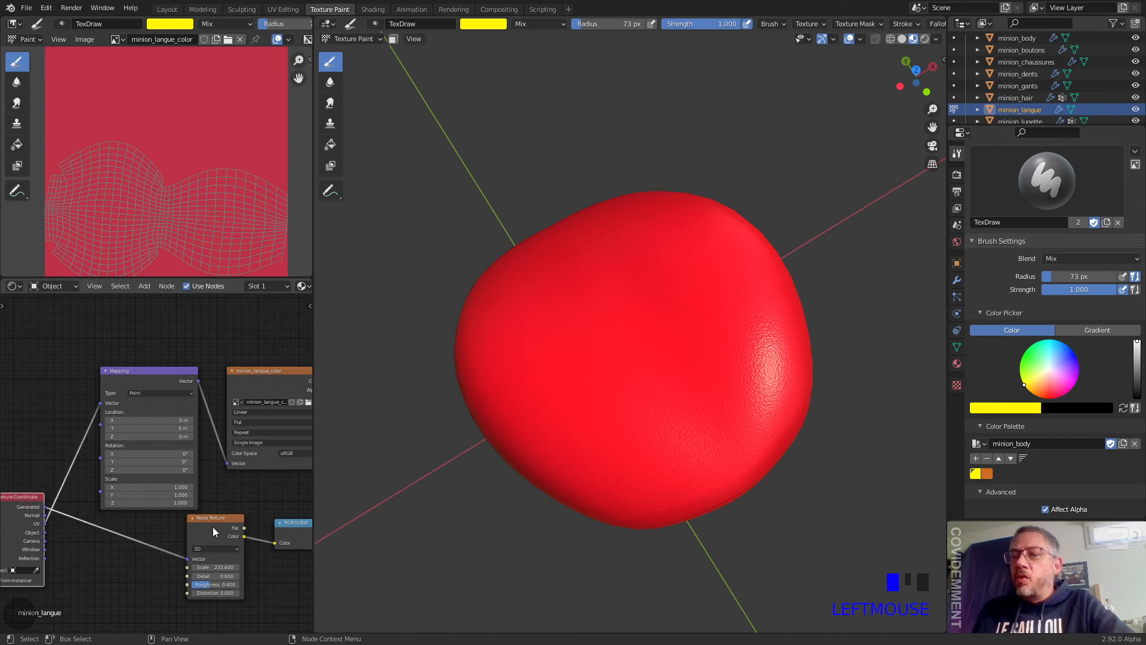
pyautogui.moveTo(213, 518); pyautogui.dragTo(70, 497, button='middle')
pyautogui.moveTo(149, 506); pyautogui.dragTo(191, 495, button='middle')
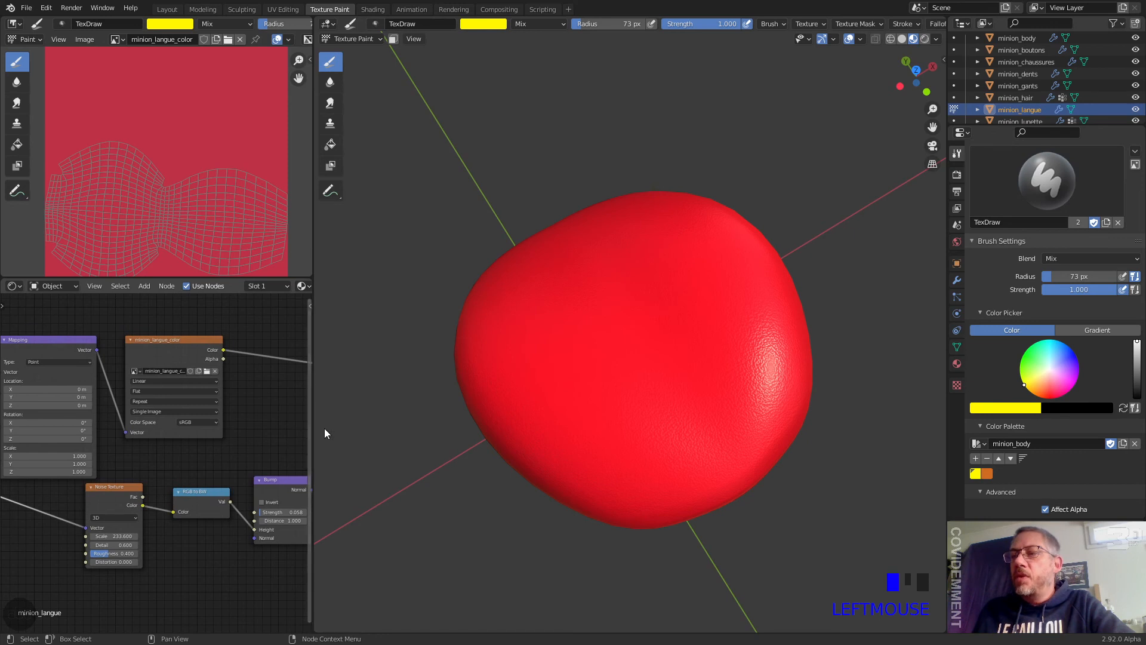
# - Widen the node editor and maximize it to show the tongue's node tree
pyautogui.moveTo(312, 421); pyautogui.dragTo(500, 425)
pyautogui.hotkey('ctrl', 'space')
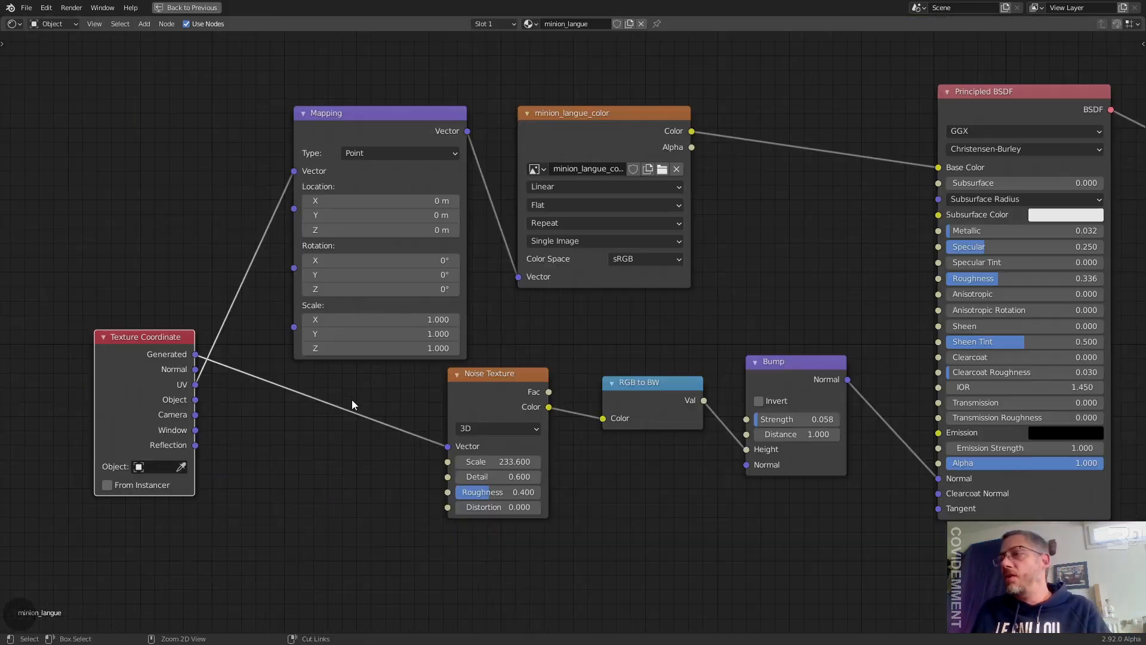
pyautogui.scroll(2, 587, 278)
pyautogui.moveTo(586, 278); pyautogui.dragTo(439, 350, button='middle')
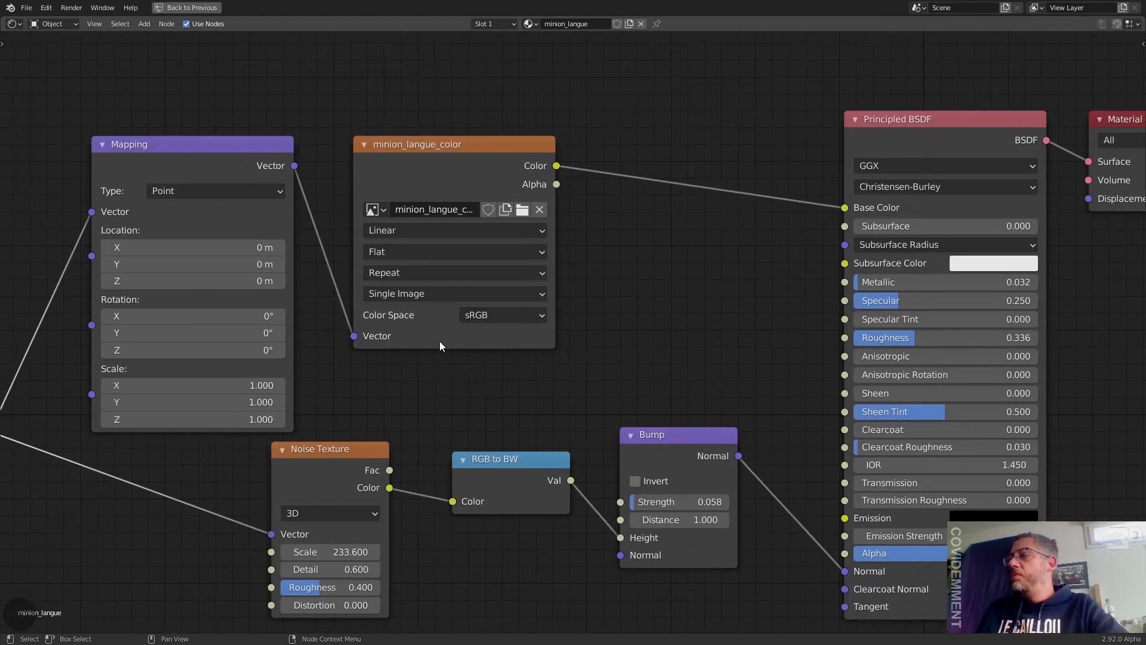
pyautogui.scroll(-2, 439, 350)
pyautogui.moveTo(543, 311); pyautogui.dragTo(577, 276, button='middle')
# - Rearrange the nodes, raising Texture Coordinate, shifting the image node towards the Principled BSDF, and lowering the Noise Texture node
pyautogui.moveTo(51, 375); pyautogui.dragTo(88, 285)
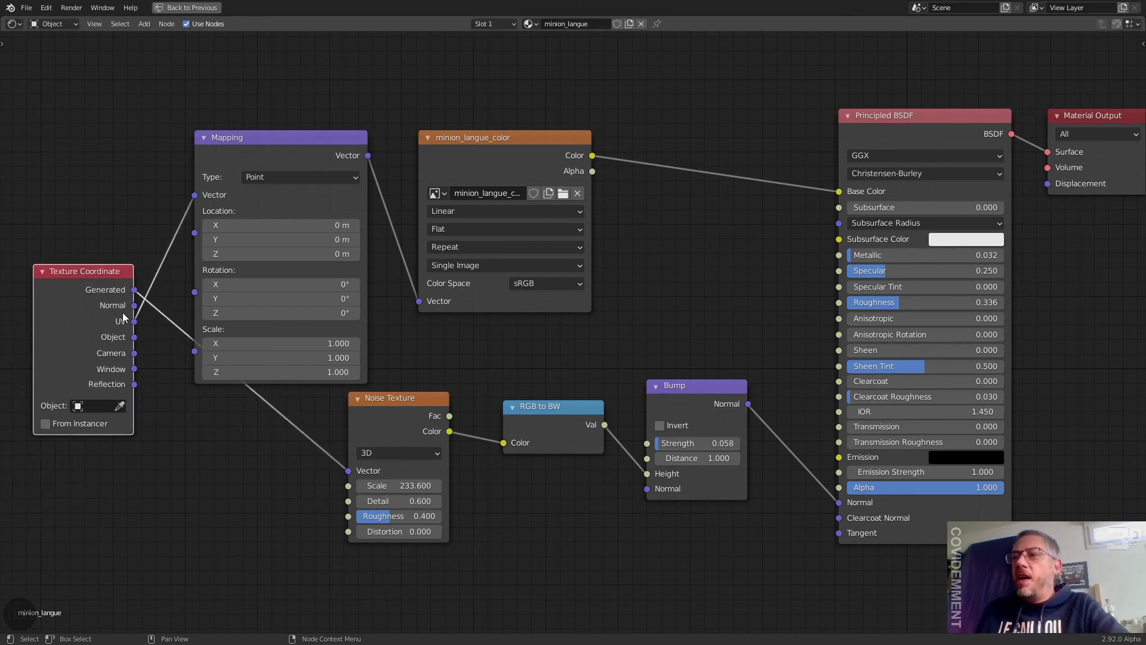
pyautogui.click(497, 139)
pyautogui.moveTo(498, 139); pyautogui.dragTo(625, 113)
pyautogui.moveTo(546, 274)
pyautogui.mouseDown()
pyautogui.moveTo(509, 270)
pyautogui.moveTo(522, 275)
pyautogui.moveTo(636, 116)
pyautogui.moveTo(597, 153)
pyautogui.moveTo(537, 261)
pyautogui.moveTo(125, 327)
pyautogui.moveTo(316, 192)
pyautogui.moveTo(546, 275)
pyautogui.mouseUp()
pyautogui.moveTo(398, 414); pyautogui.dragTo(375, 438)
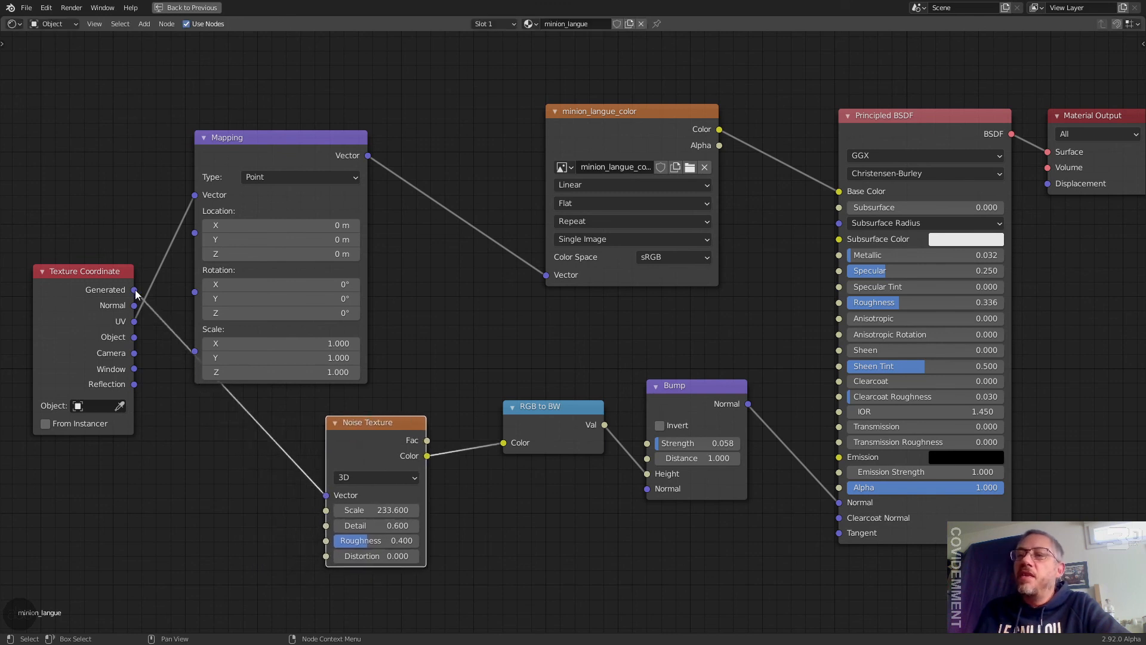
# - Space out the Mapping, RGB to BW and Bump nodes so the whole node tree is tidy and readable
pyautogui.moveTo(261, 157); pyautogui.dragTo(362, 120)
pyautogui.moveTo(528, 418); pyautogui.dragTo(446, 364, button='middle')
pyautogui.moveTo(445, 365); pyautogui.dragTo(413, 378)
pyautogui.moveTo(596, 344); pyautogui.dragTo(602, 320)
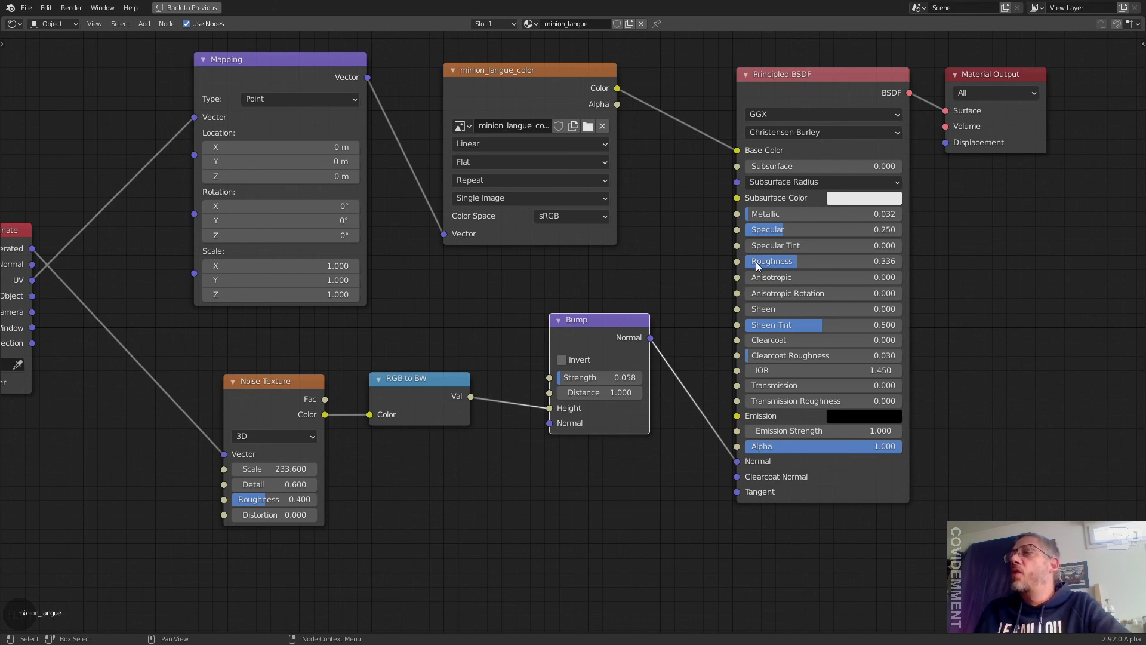
pyautogui.moveTo(614, 280); pyautogui.dragTo(592, 302, button='middle')
pyautogui.scroll(-2, 690, 311)
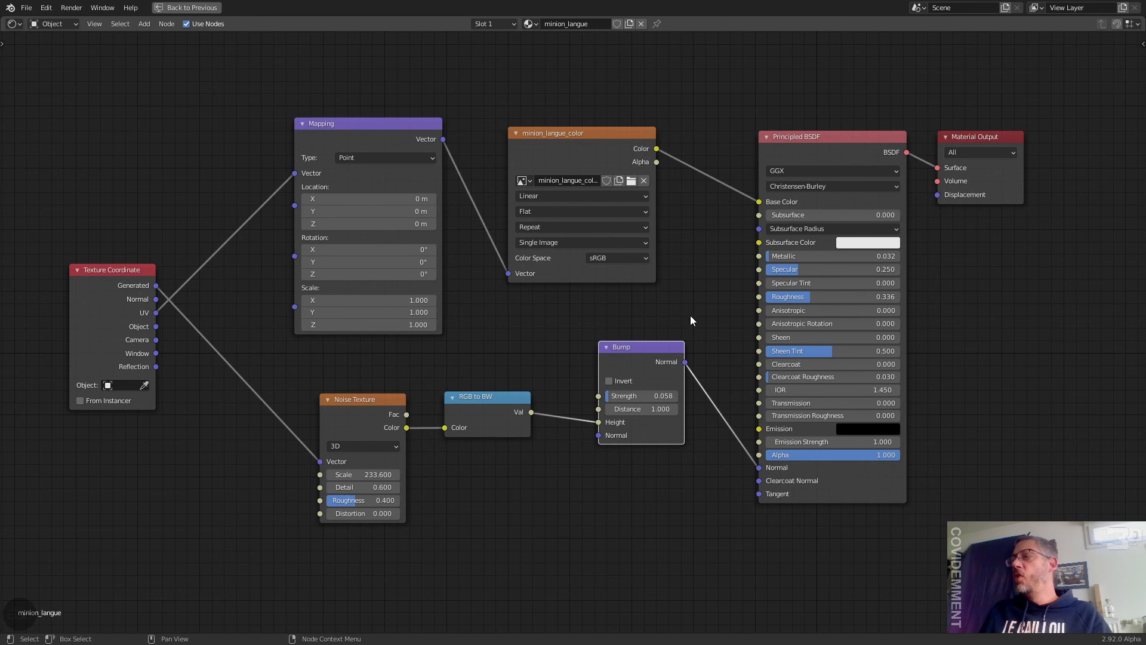
# - Restore the normal layout, maximize the 3D viewport, and examine the tongue's bump relief and highlights close up
pyautogui.hotkey('ctrl', 'alt', 'space')
pyautogui.moveTo(690, 339)
pyautogui.mouseDown(button='middle')
pyautogui.moveTo(665, 335)
pyautogui.moveTo(673, 356)
pyautogui.moveTo(653, 323)
pyautogui.moveTo(578, 300)
pyautogui.moveTo(696, 297)
pyautogui.mouseUp(button='middle')
pyautogui.hotkey('ctrl', 'alt', 'space')
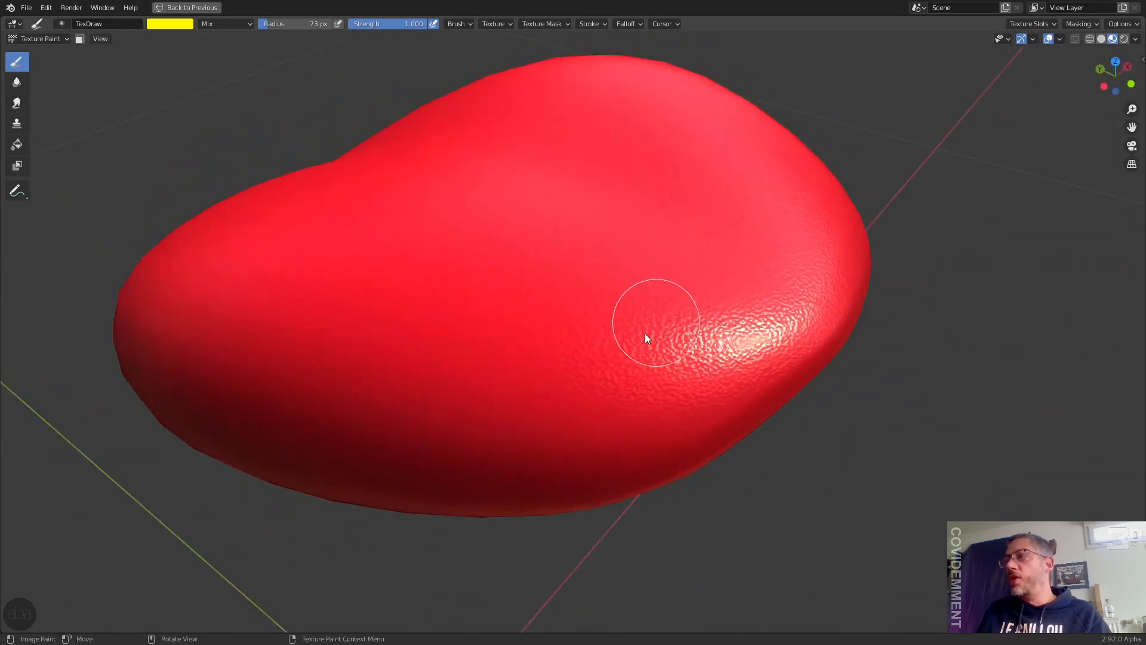
pyautogui.scroll(5, 649, 332)
pyautogui.scroll(-6, 657, 332)
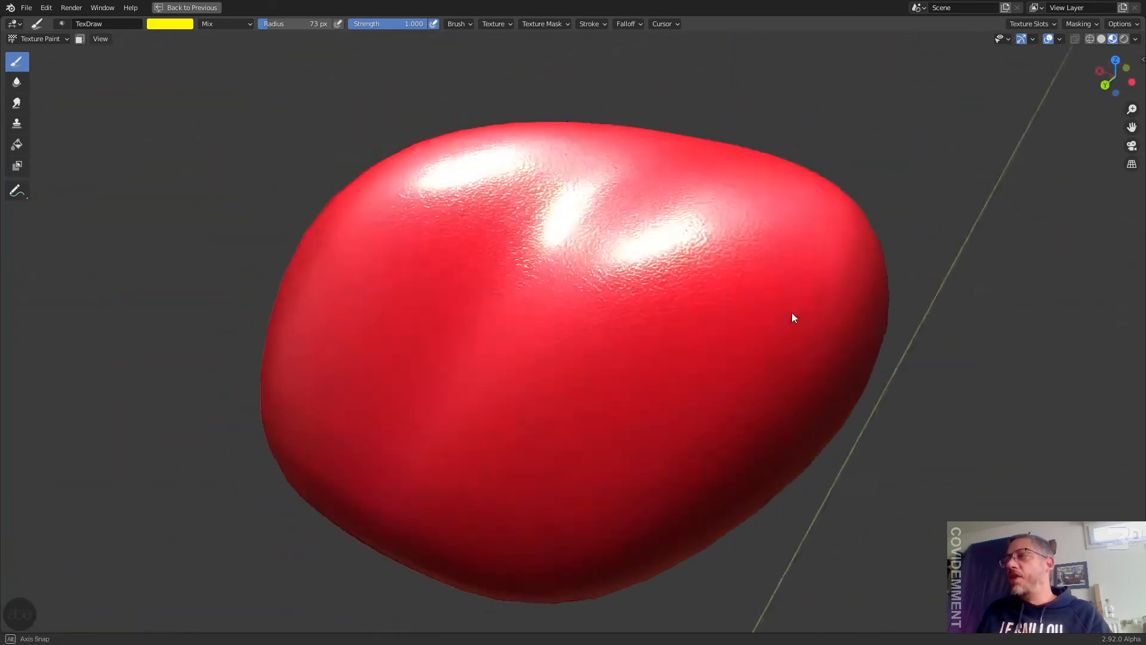